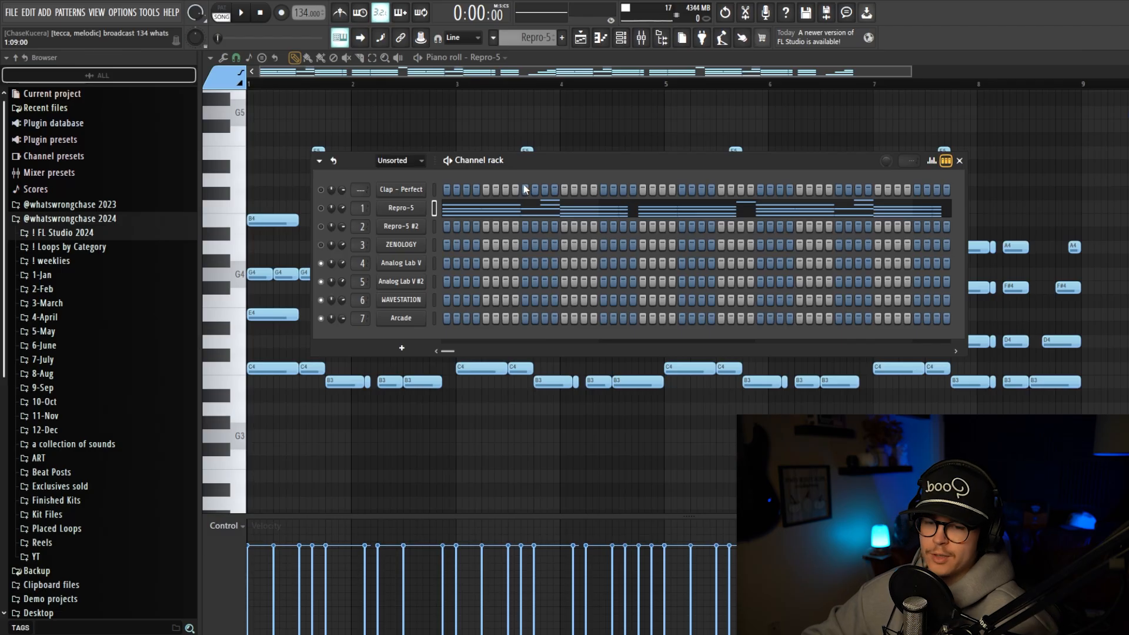
Step: Open the Repro-5 synth to view its preset, then play back its chord pattern in the piano roll
click(412, 209)
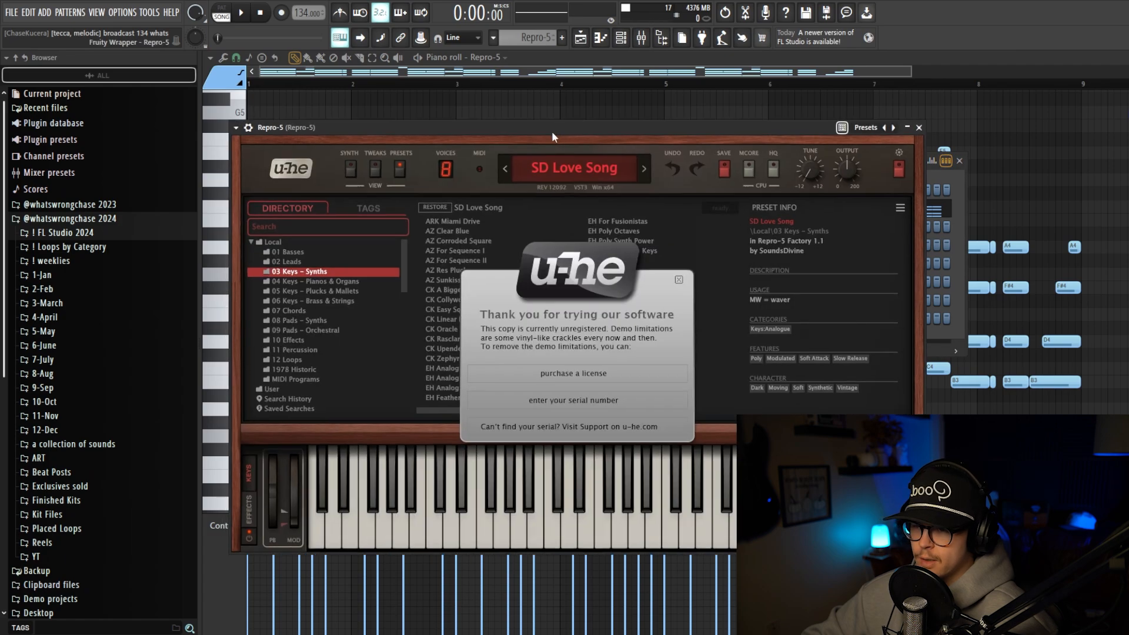
click(679, 280)
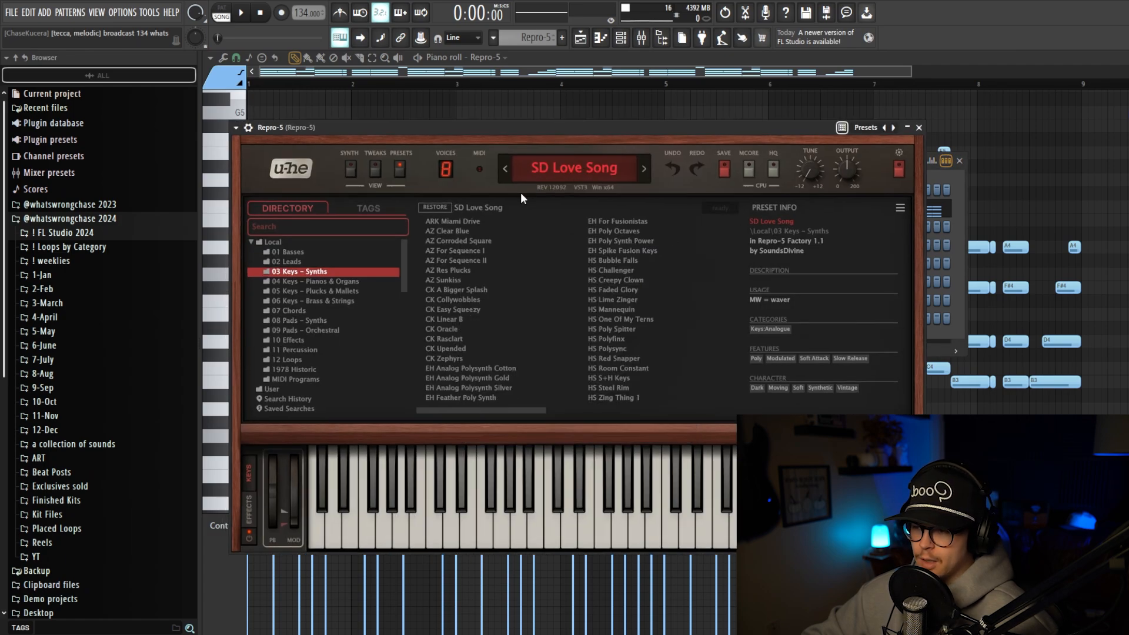
click(919, 128)
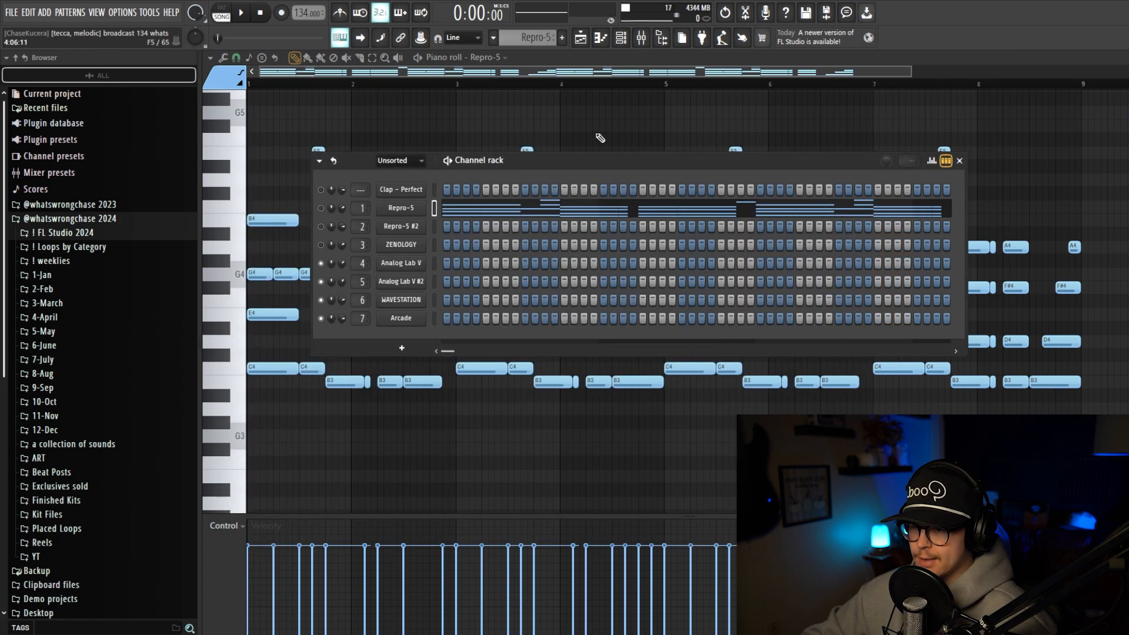
right_click(594, 136)
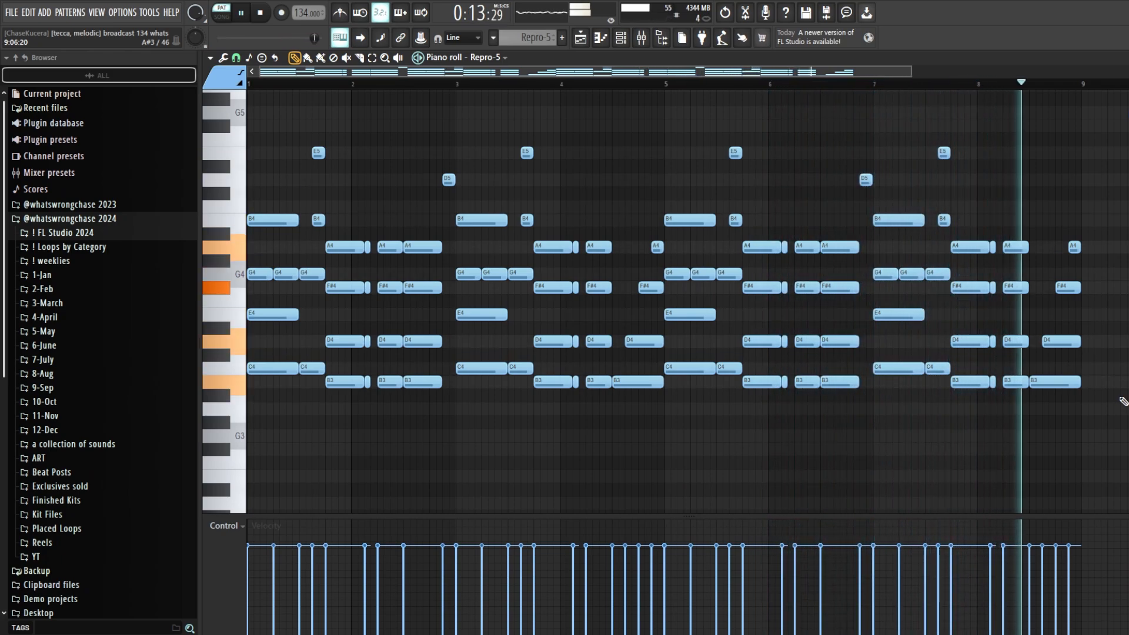
key(space)
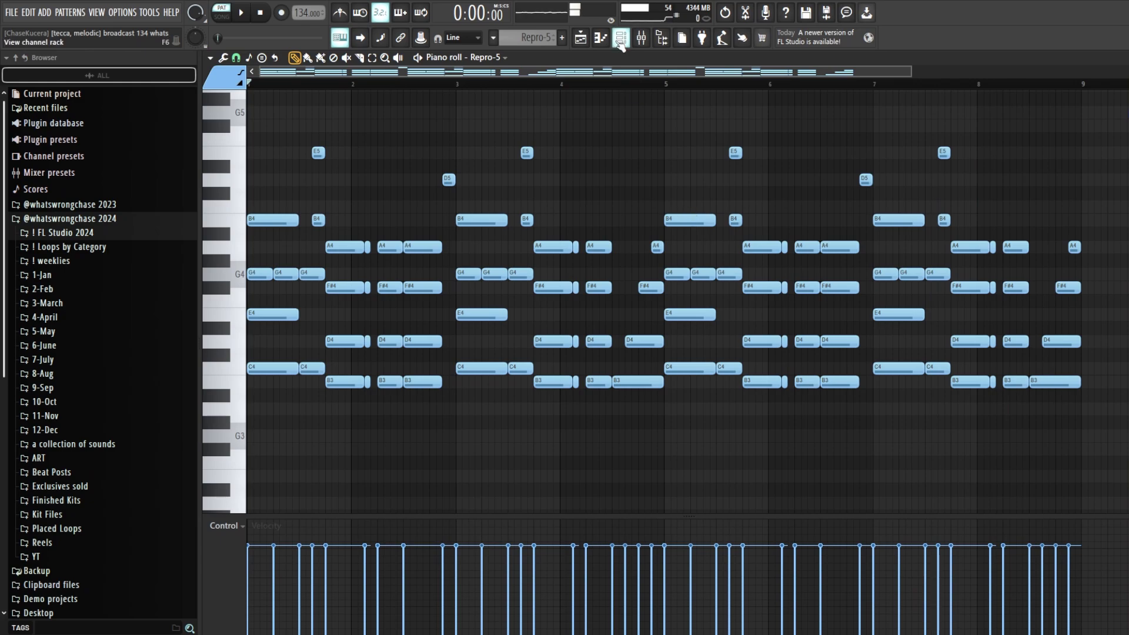
Step: Try F as the root note of the piano roll's scale highlighting, and return it to G with the Major (Ionian) scale
click(621, 38)
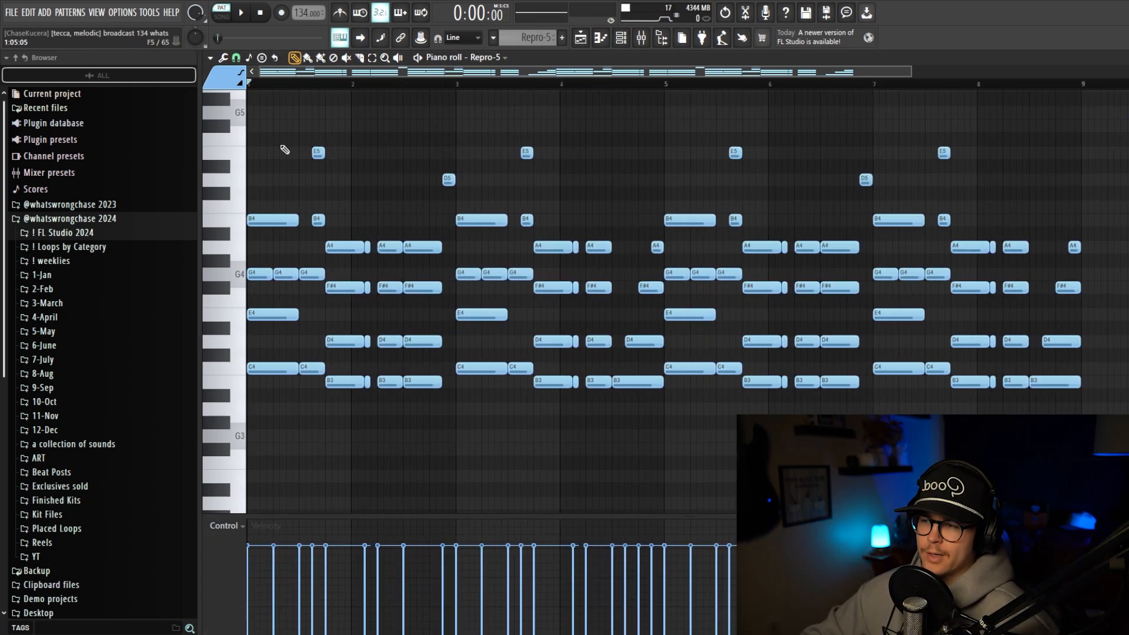
click(210, 58)
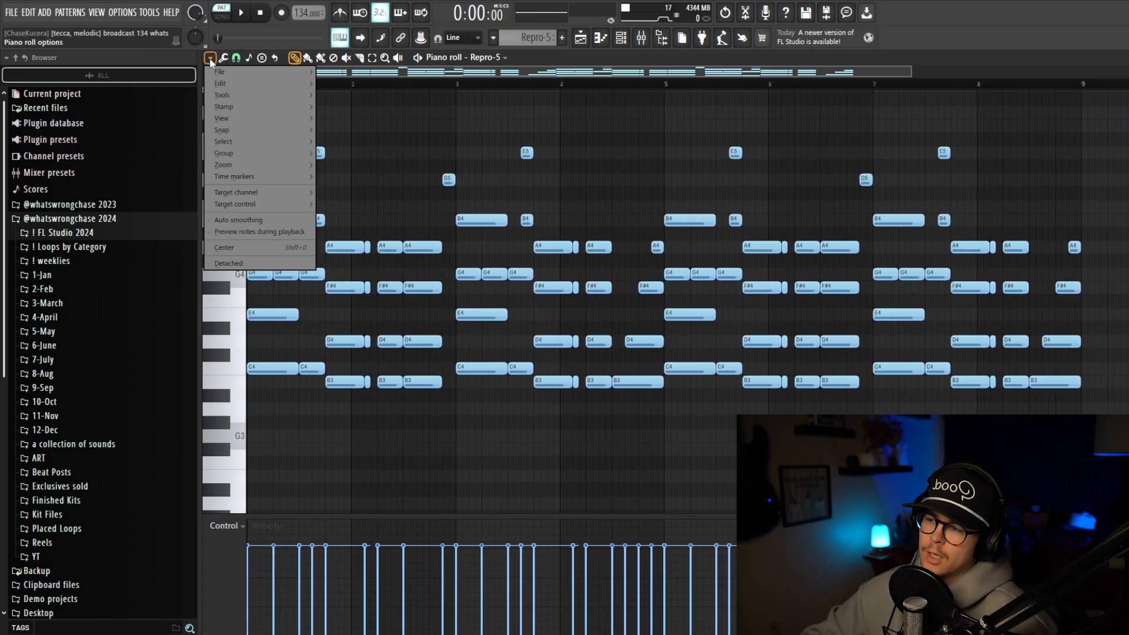
mouse_move(226, 117)
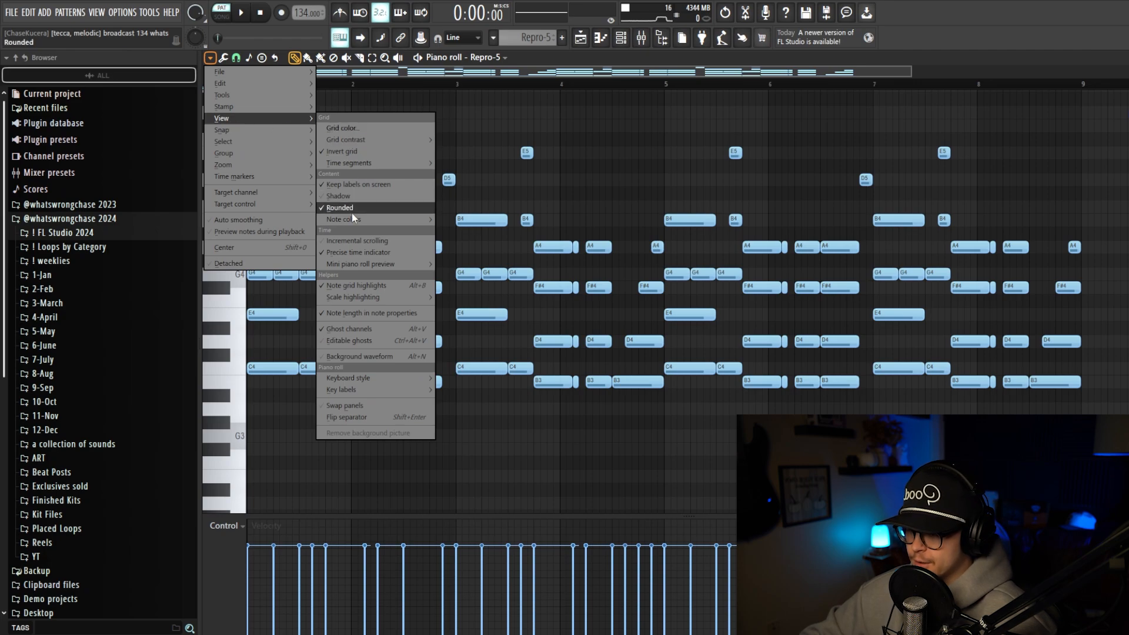
mouse_move(351, 297)
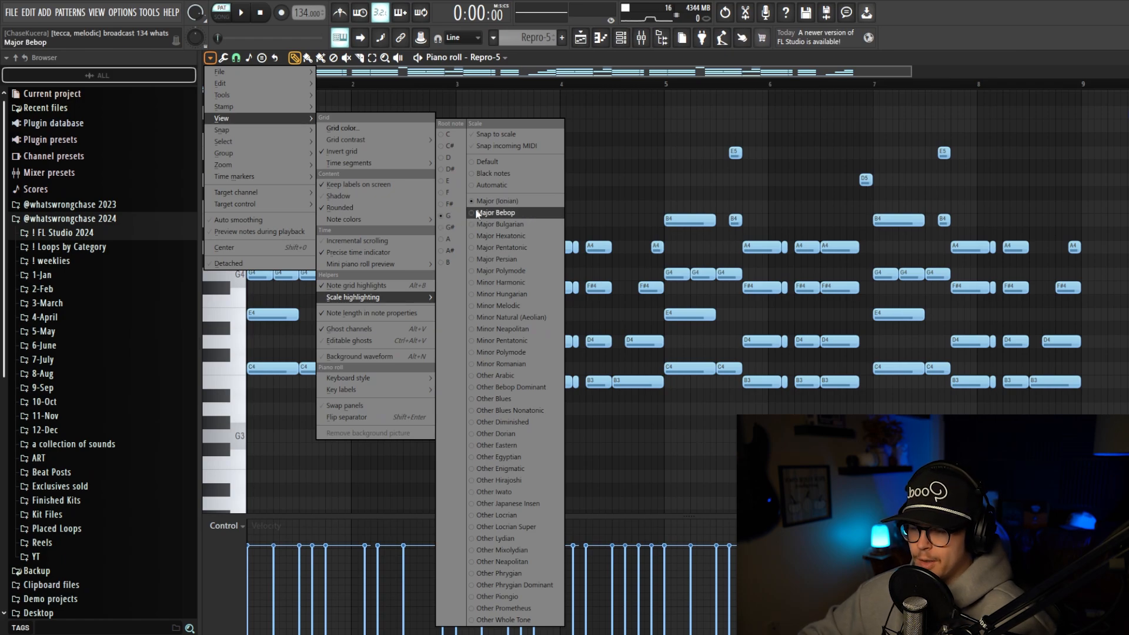
click(446, 192)
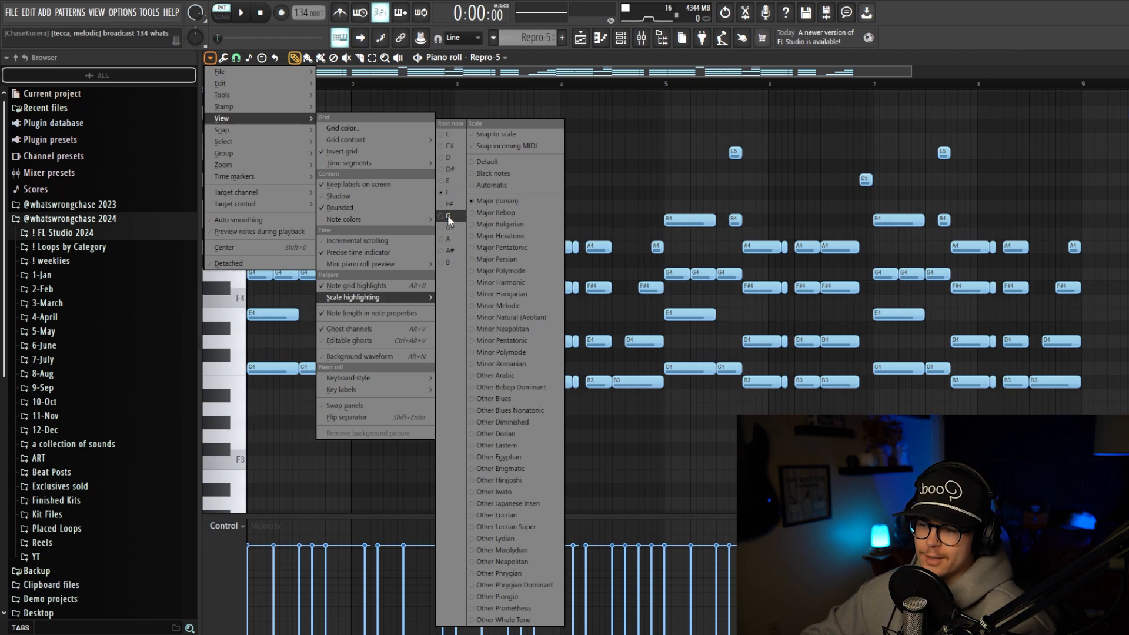
click(448, 216)
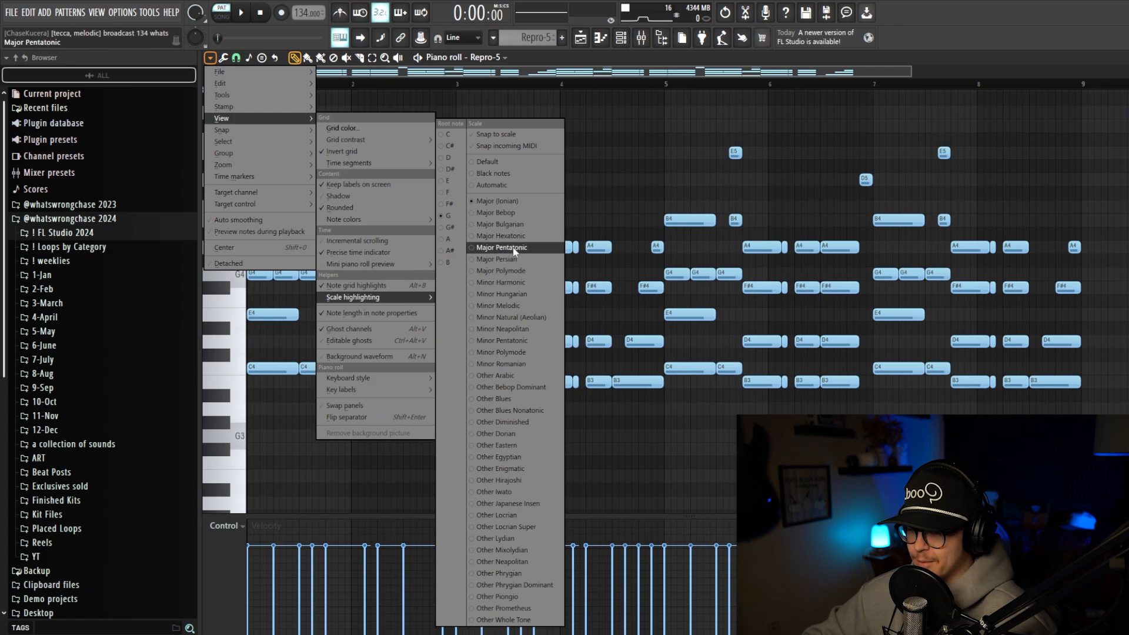
click(445, 211)
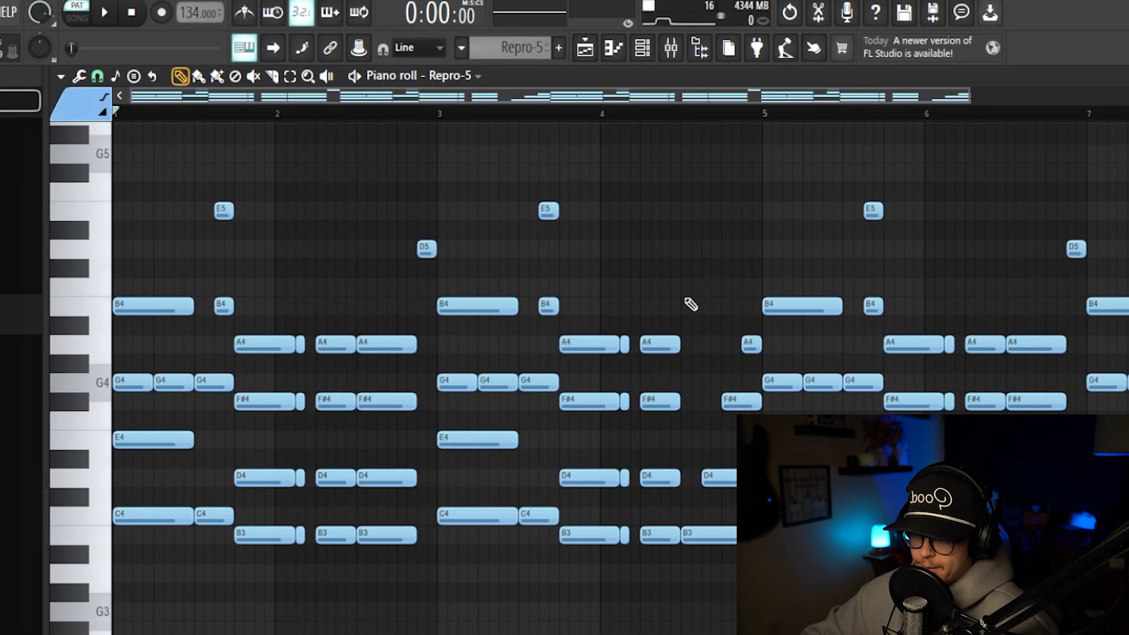
Step: Stamp a Major 7th chord on C4 at the start of the Repro-5 pattern, and undo it
click(134, 77)
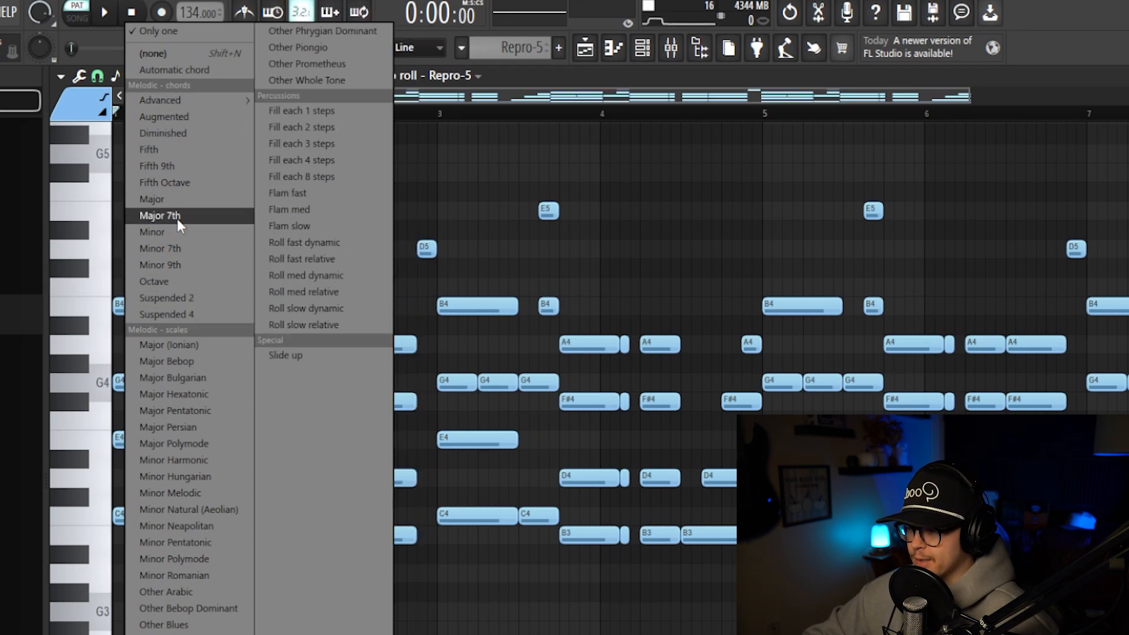
click(156, 215)
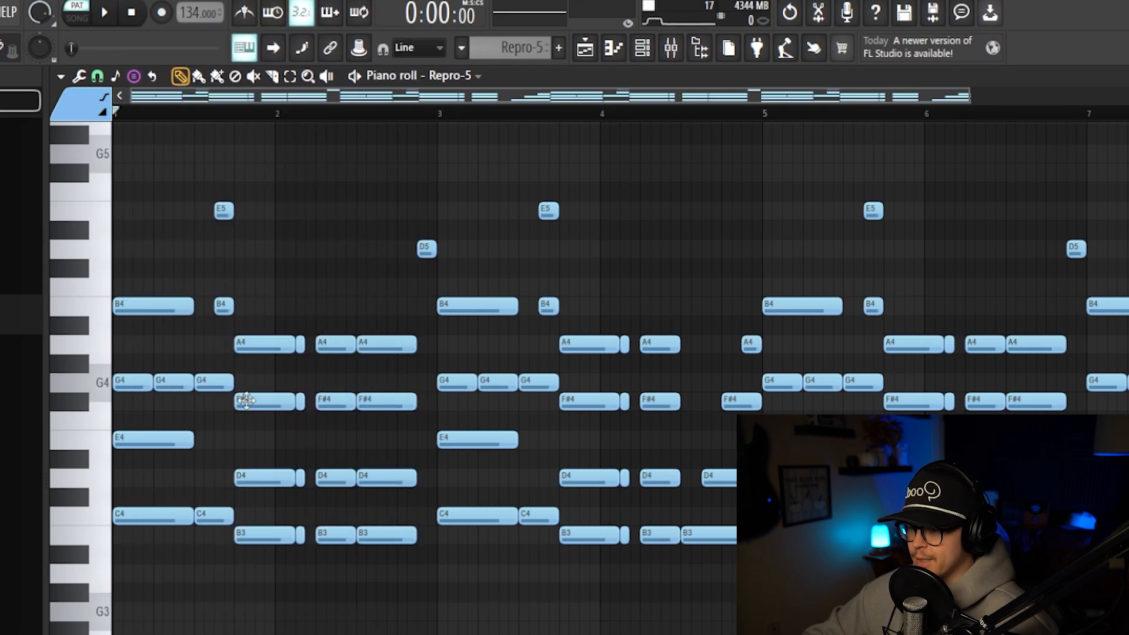
click(119, 514)
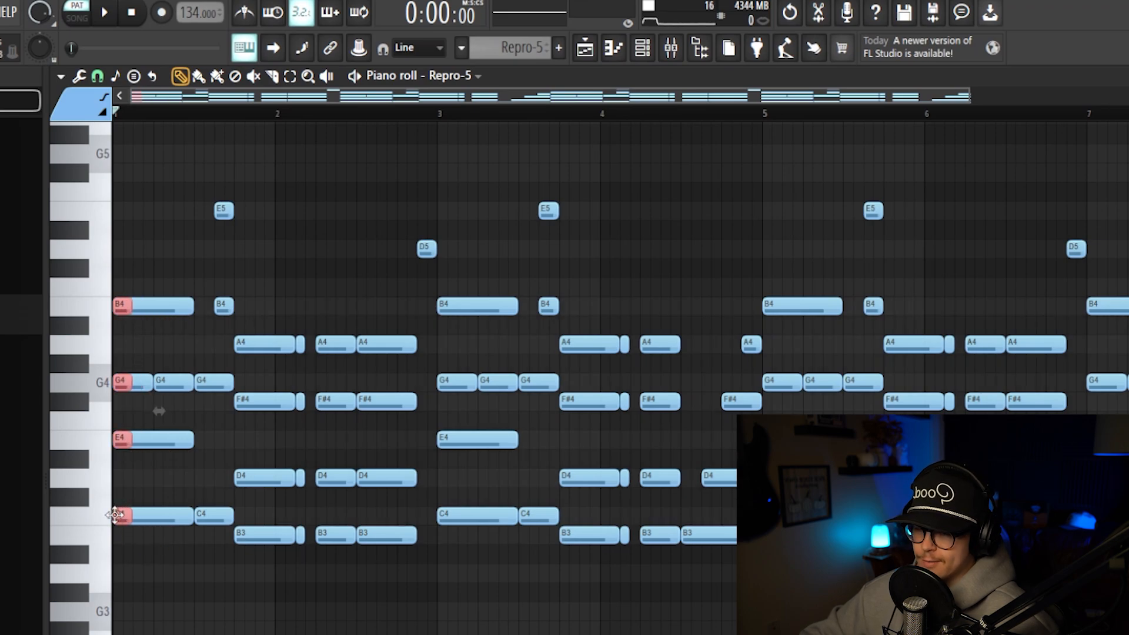
key(ctrl+z)
Step: Try stamping a Minor 7th chord from B3 where the second chord of the Repro-5 pattern begins
scroll(159, 96, up, 1)
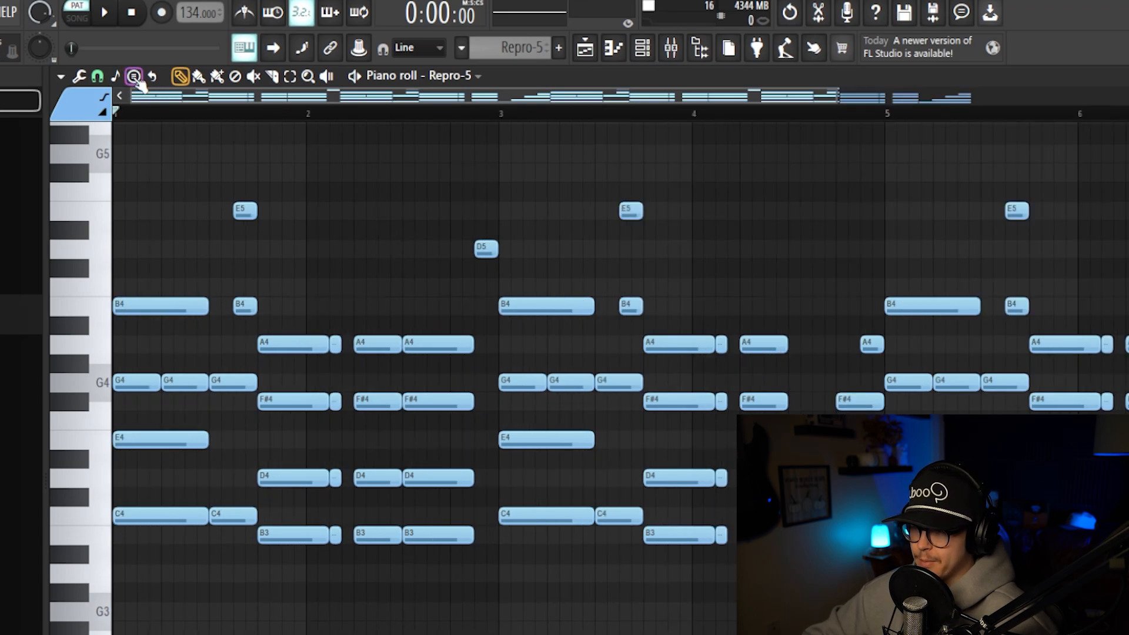
click(133, 76)
click(151, 250)
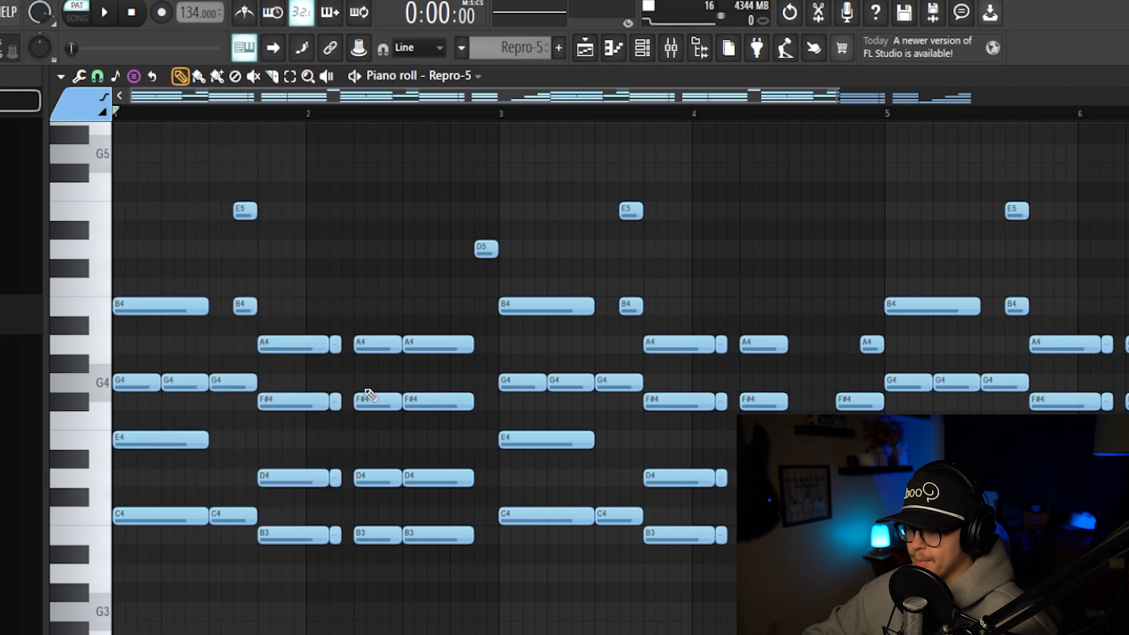
click(260, 535)
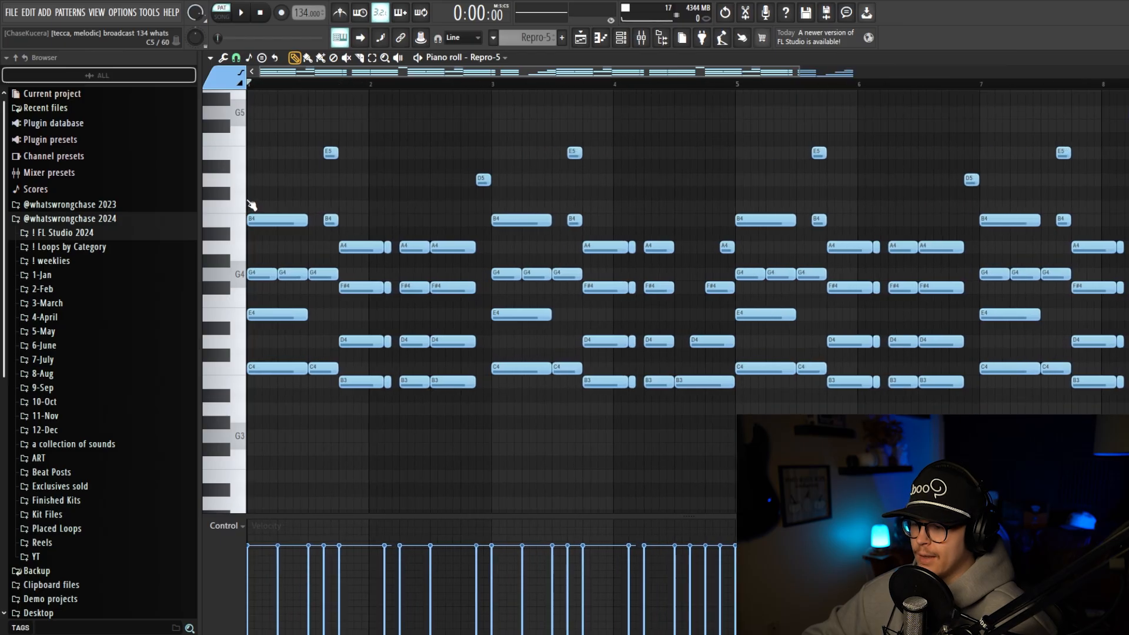
Step: Examine the chord voicings along the Repro-5 pattern, marking the high E5 and D5 notes above the chords
scroll(291, 309, up, 1)
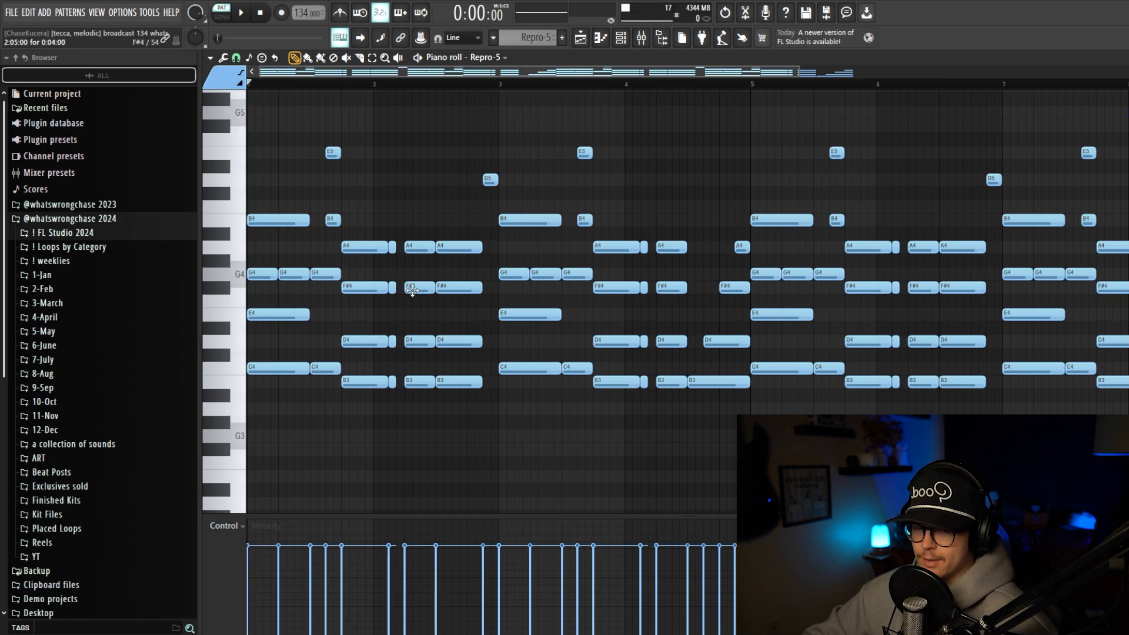
scroll(410, 288, up, 2)
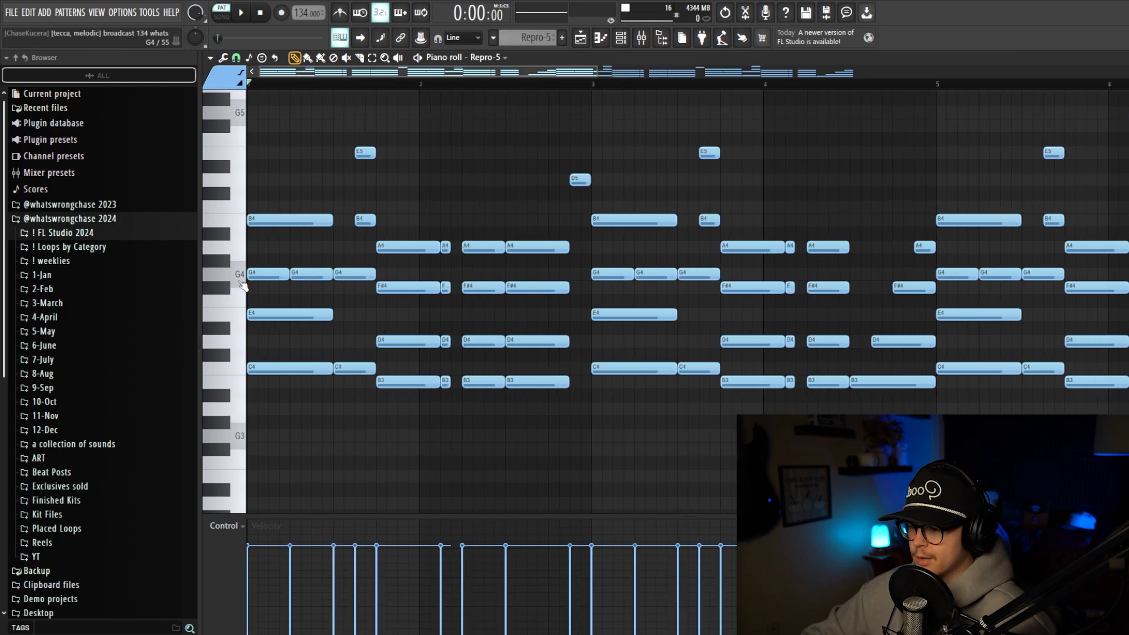
scroll(366, 272, right, 4)
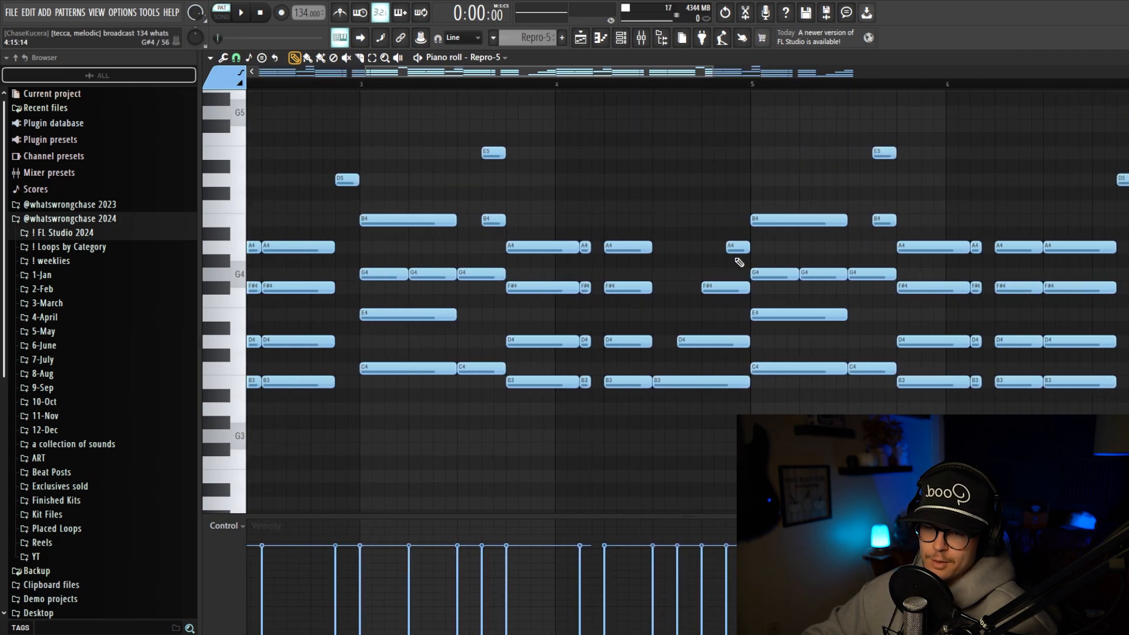
scroll(643, 189, down, 2)
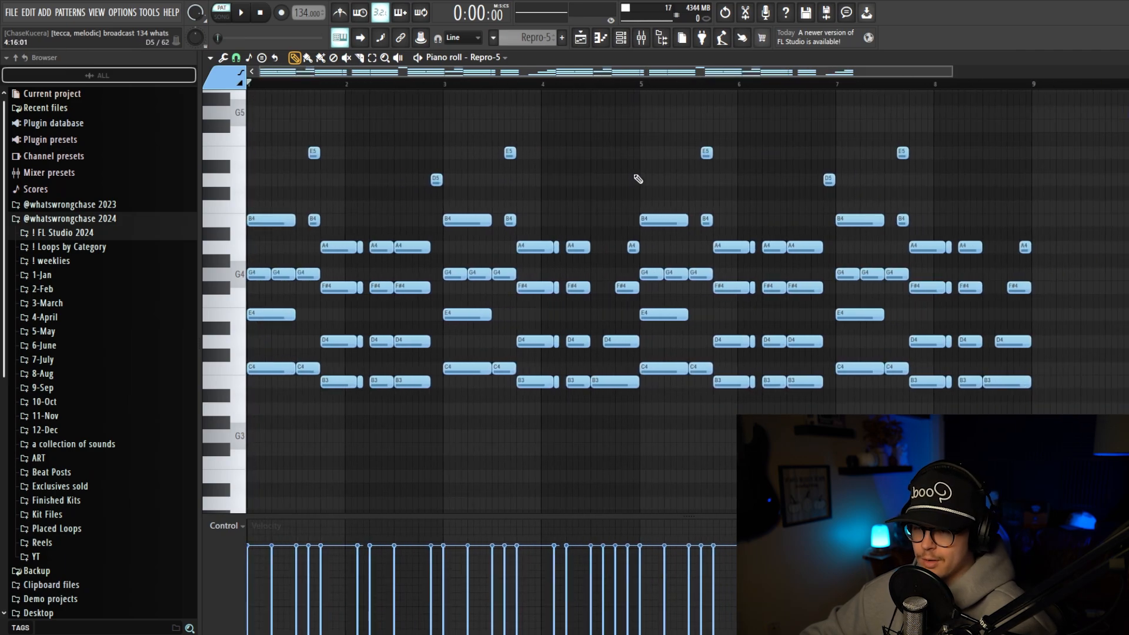
drag(954, 200, 314, 120)
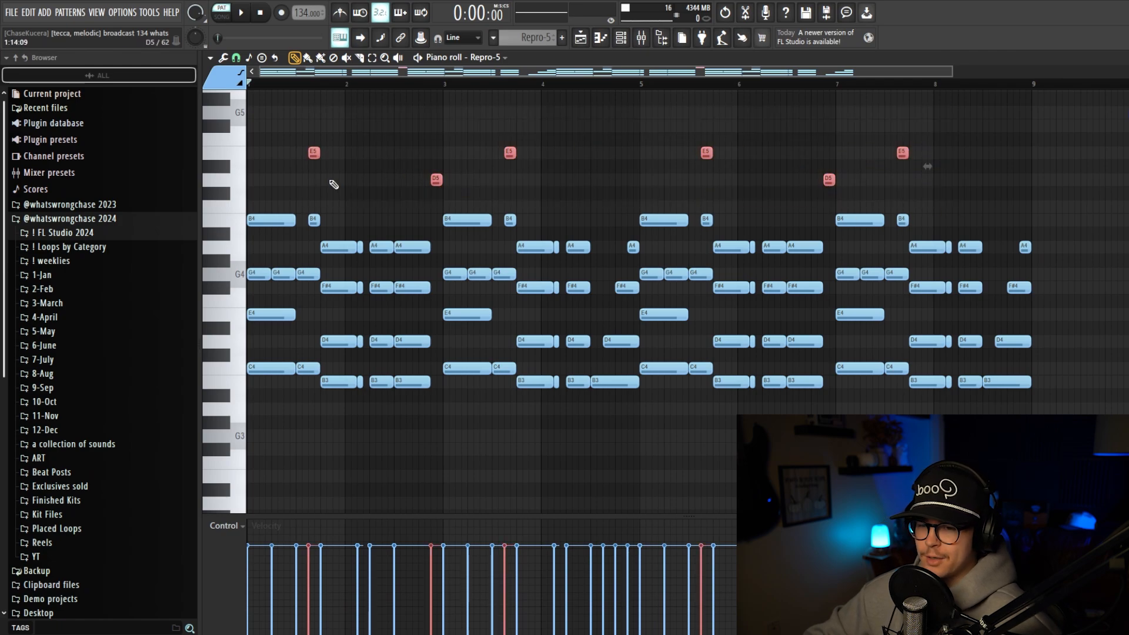
ctrl+click(638, 170)
Step: Switch to the Repro-5 #2 bass channel to view its notes and synth preset, and play the pattern
key(KP_Add)
scroll(446, 170, down, 1)
scroll(459, 170, up, 1)
scroll(479, 172, down, 1)
click(626, 41)
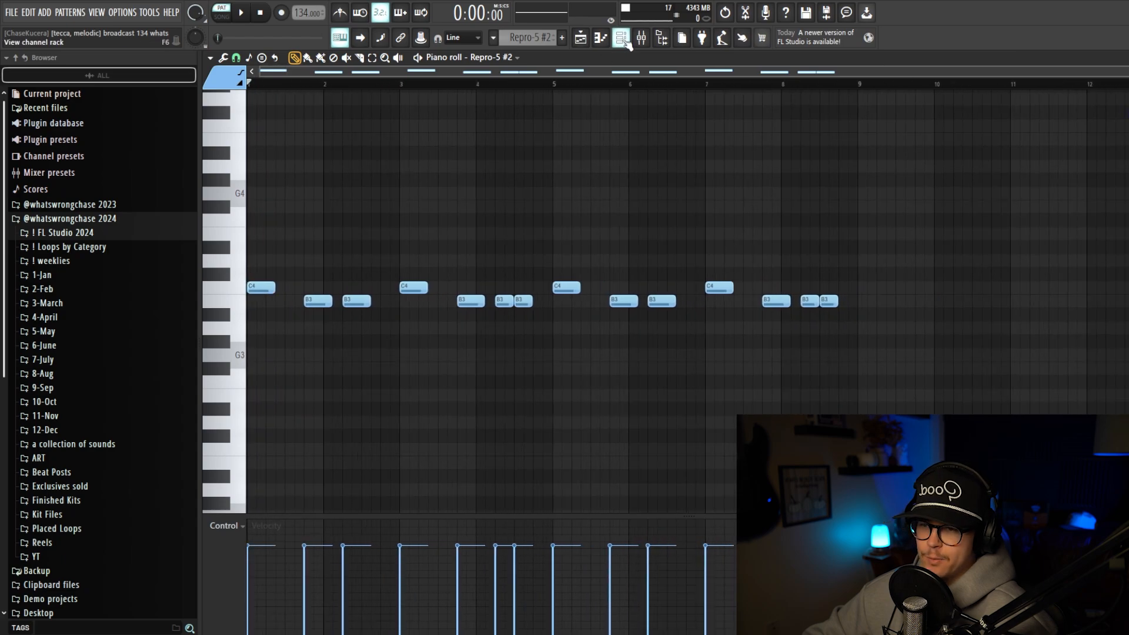
click(625, 41)
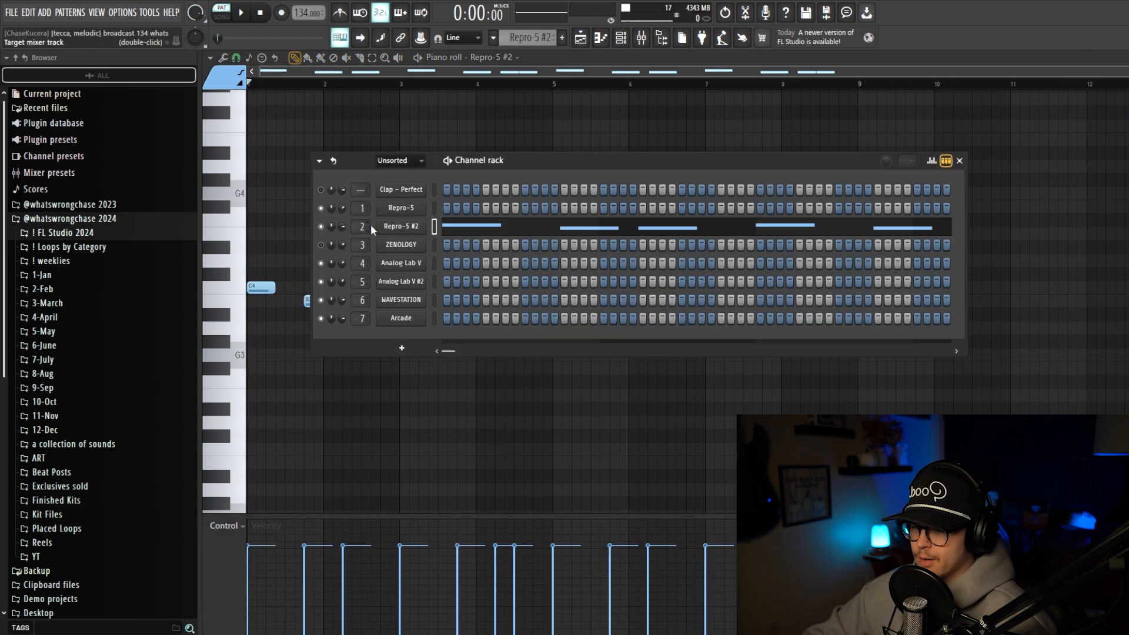
click(409, 228)
click(706, 313)
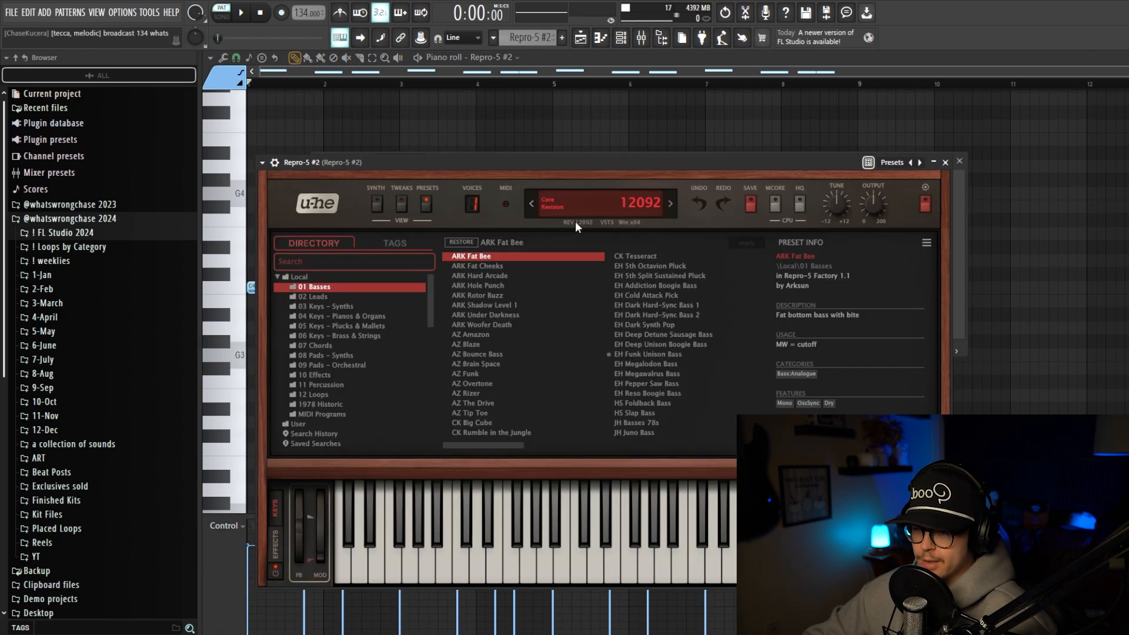
click(945, 162)
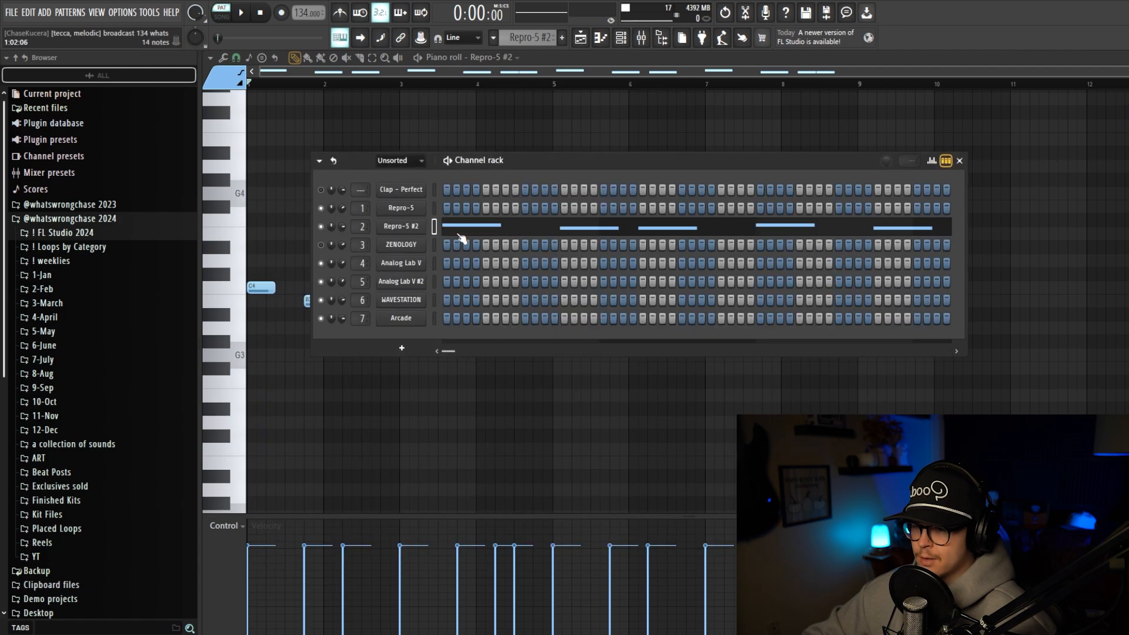
click(948, 160)
key(space)
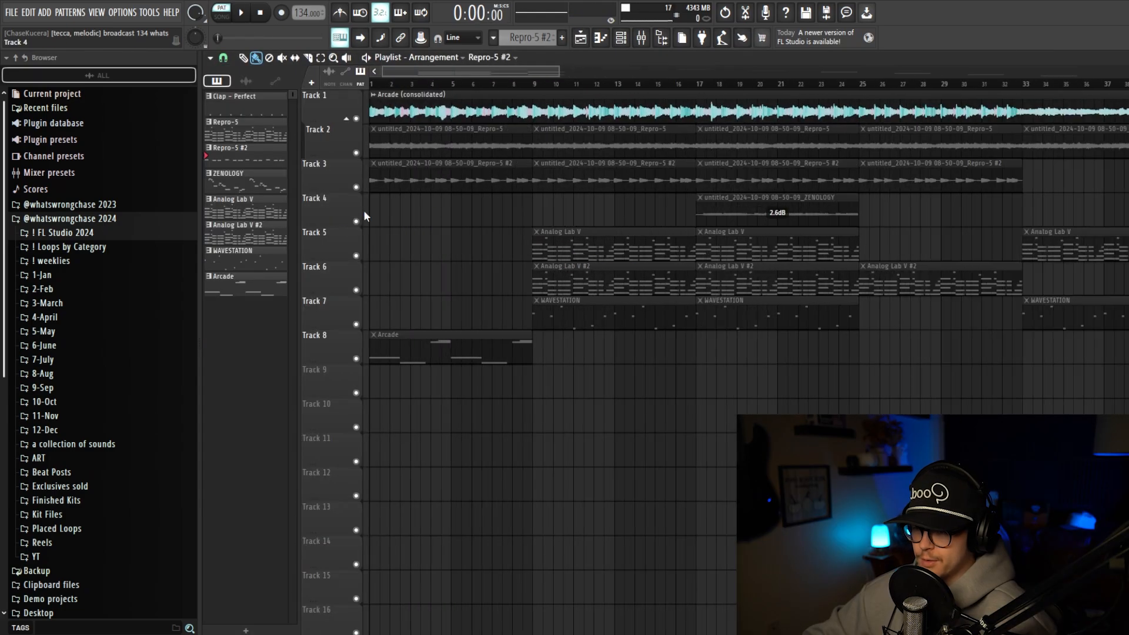
Step: Open the Repro-5 chord pattern from the playlist to review its lowest notes, and return to the playlist
scroll(459, 216, down, 3)
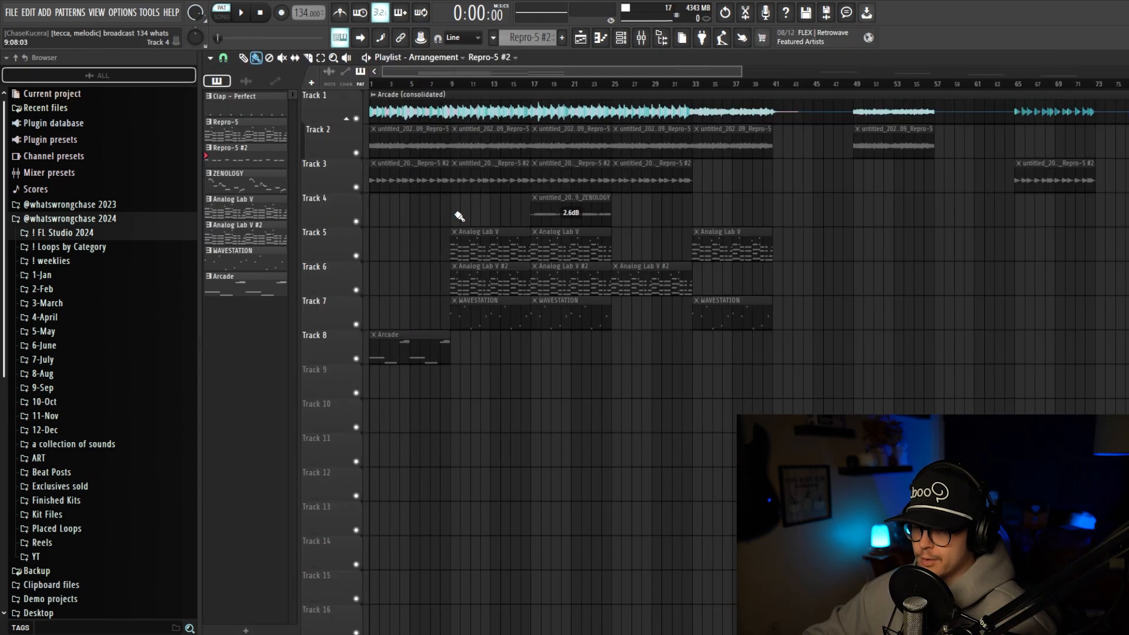
click(232, 139)
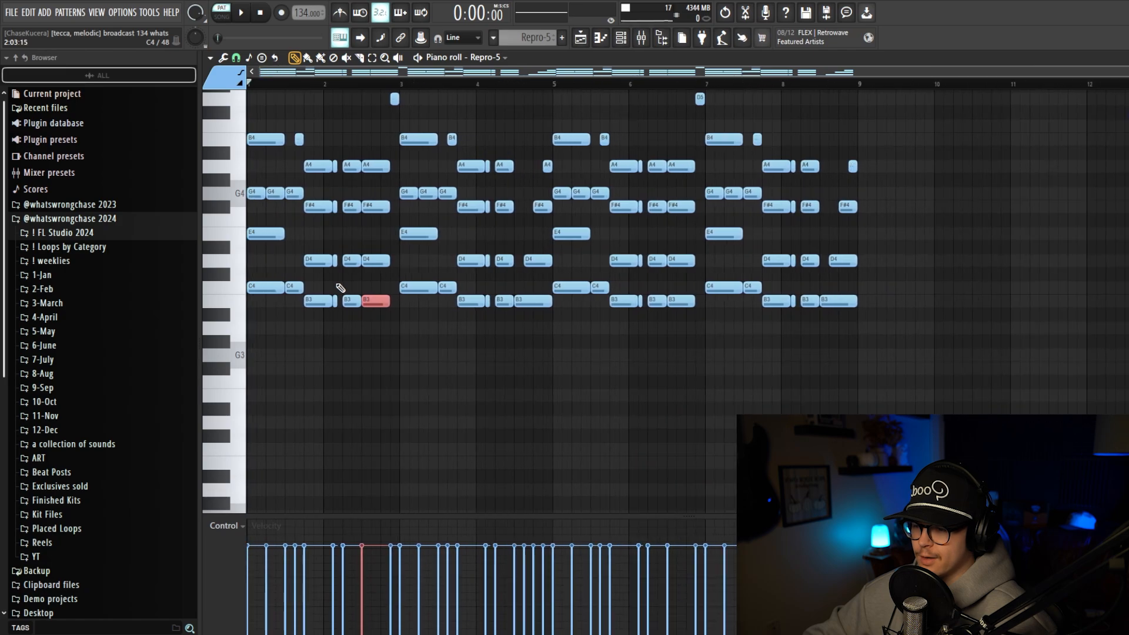
click(580, 37)
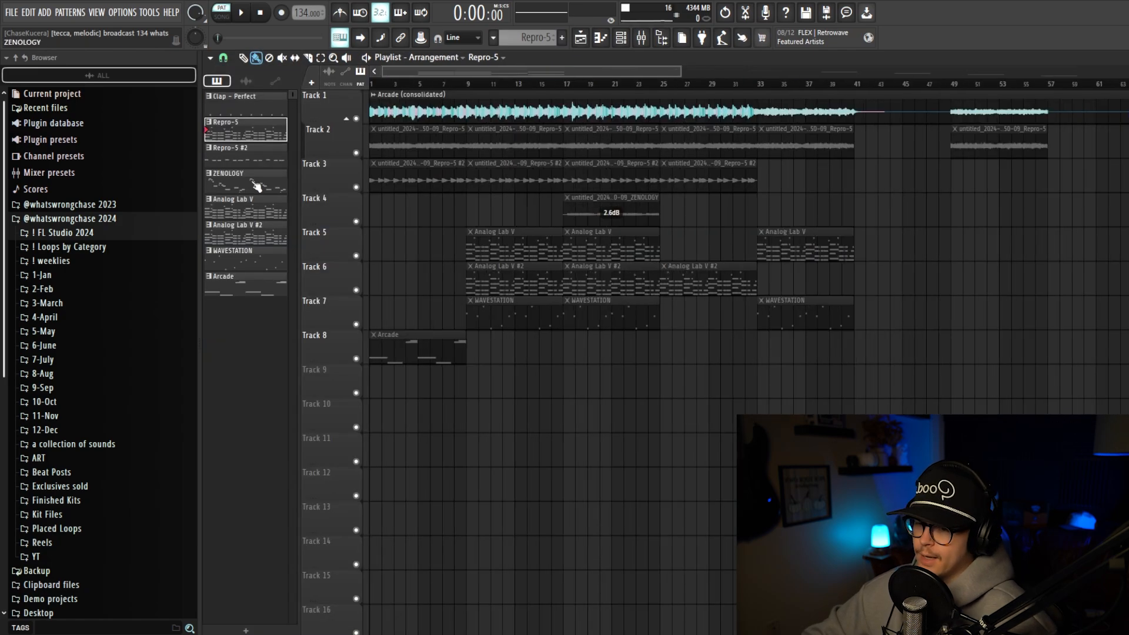
Step: Locate the ZENOLOGY clip in the arrangement, open its pattern in the piano roll, and show its synth preset
scroll(435, 215, down, 1)
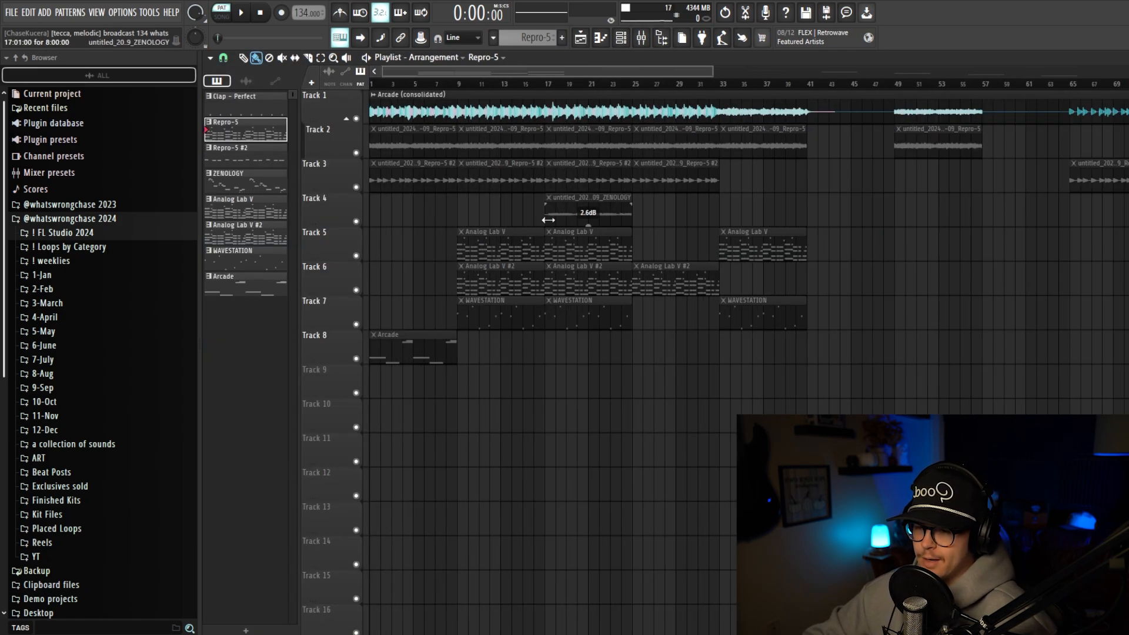
scroll(461, 210, down, 1)
scroll(560, 211, up, 3)
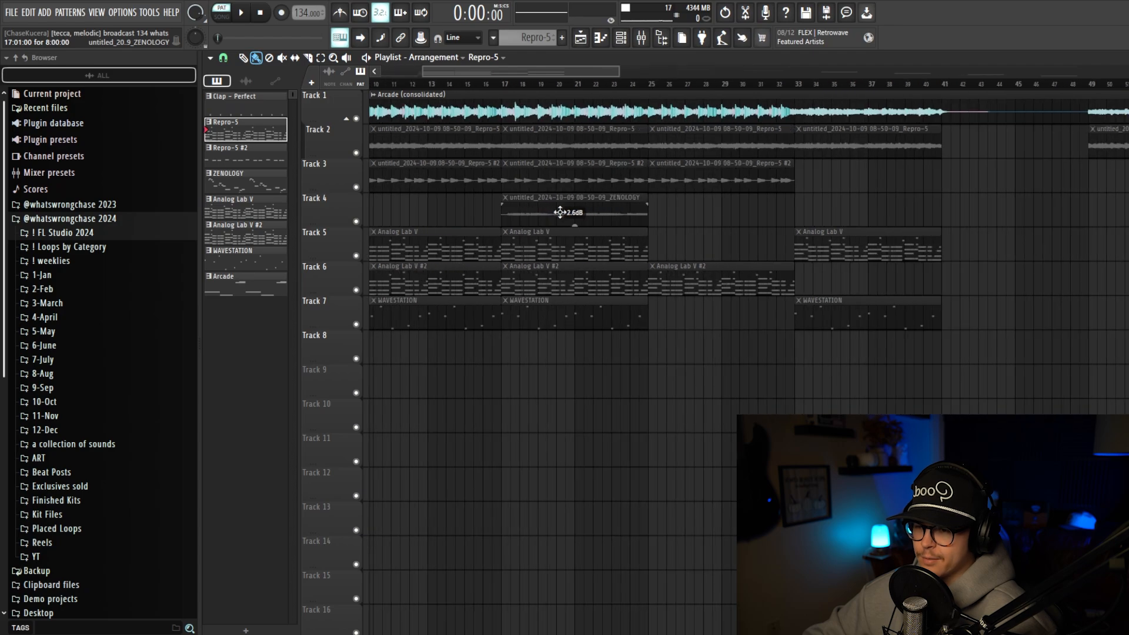
click(260, 188)
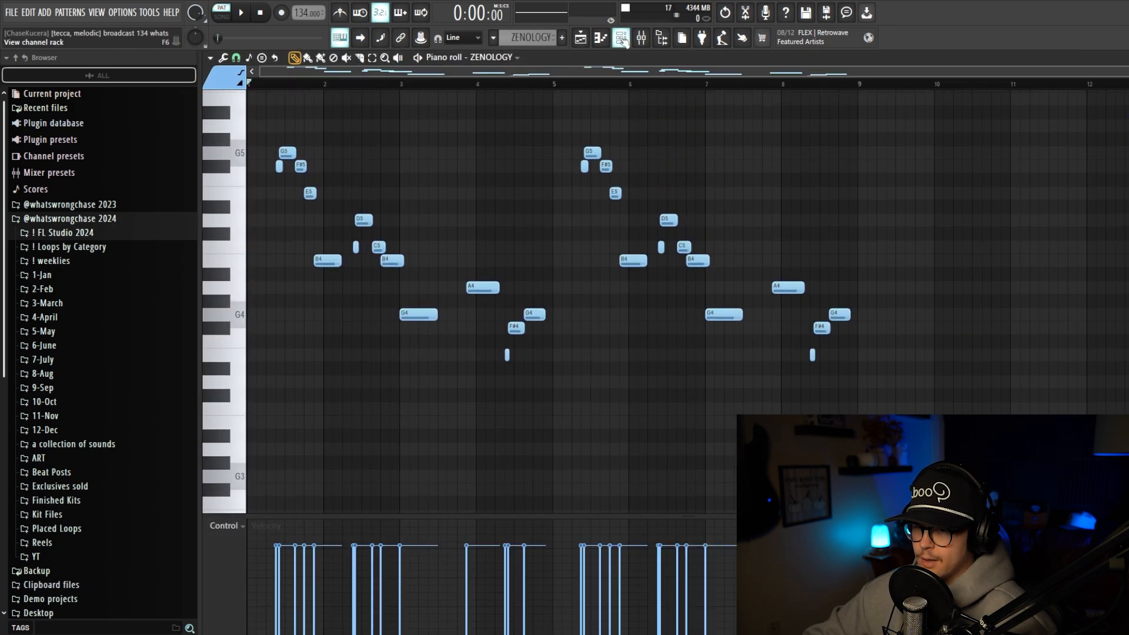
key(F6)
click(406, 249)
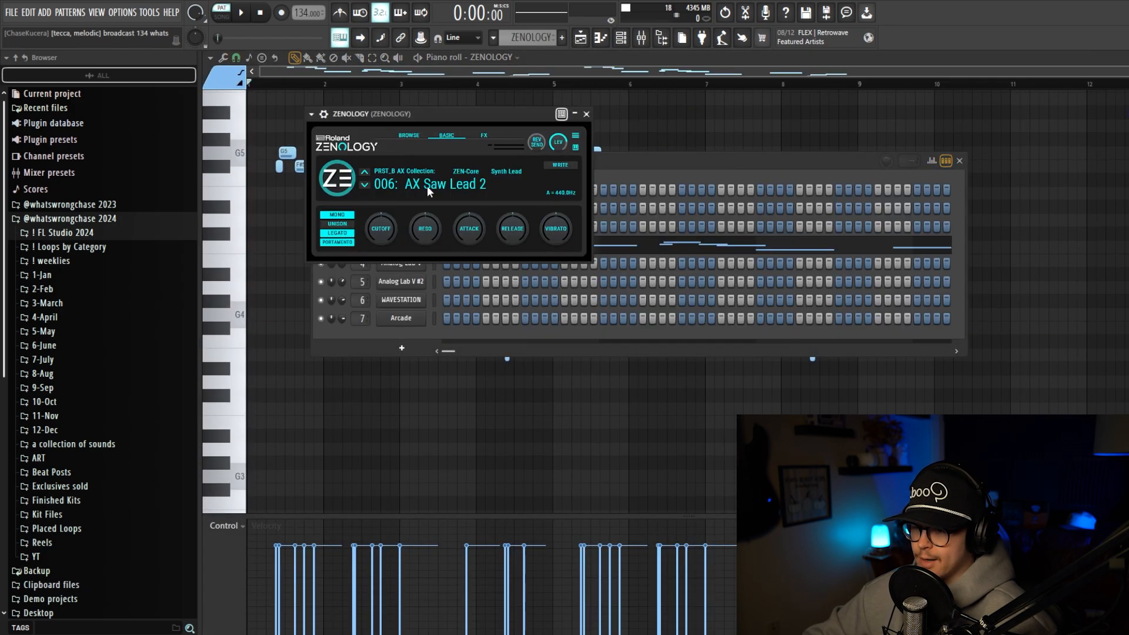
Step: Close the ZENOLOGY synth window and hide the channel rack
click(586, 114)
key(F6)
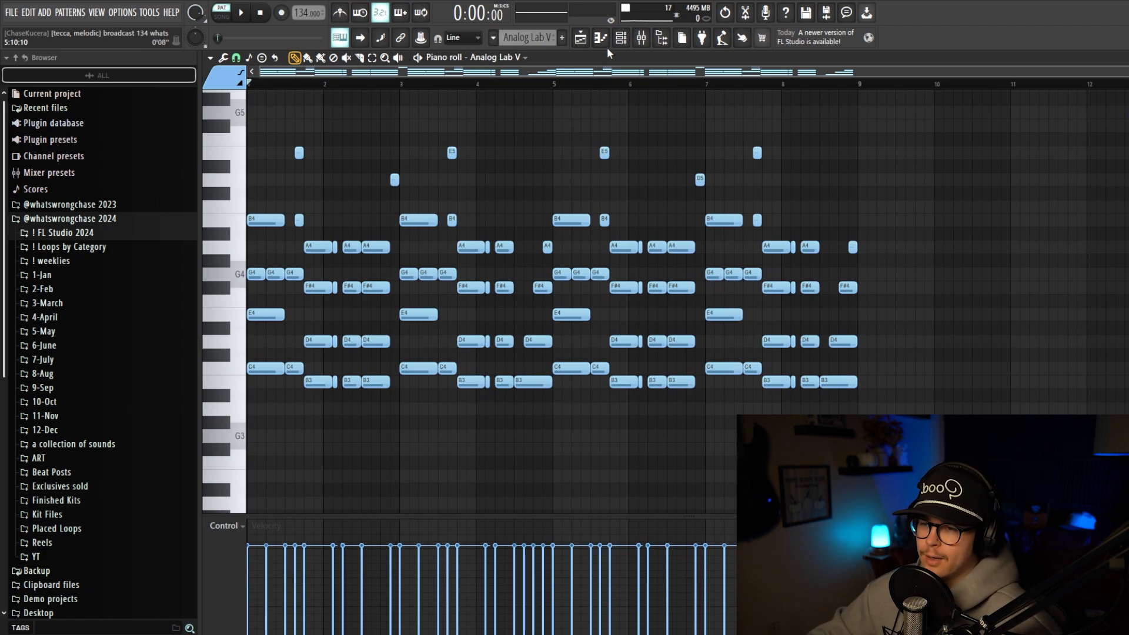
Step: Review the Analog Lab V channel with its pattern playback and mixer track, and return to the playlist
key(F6)
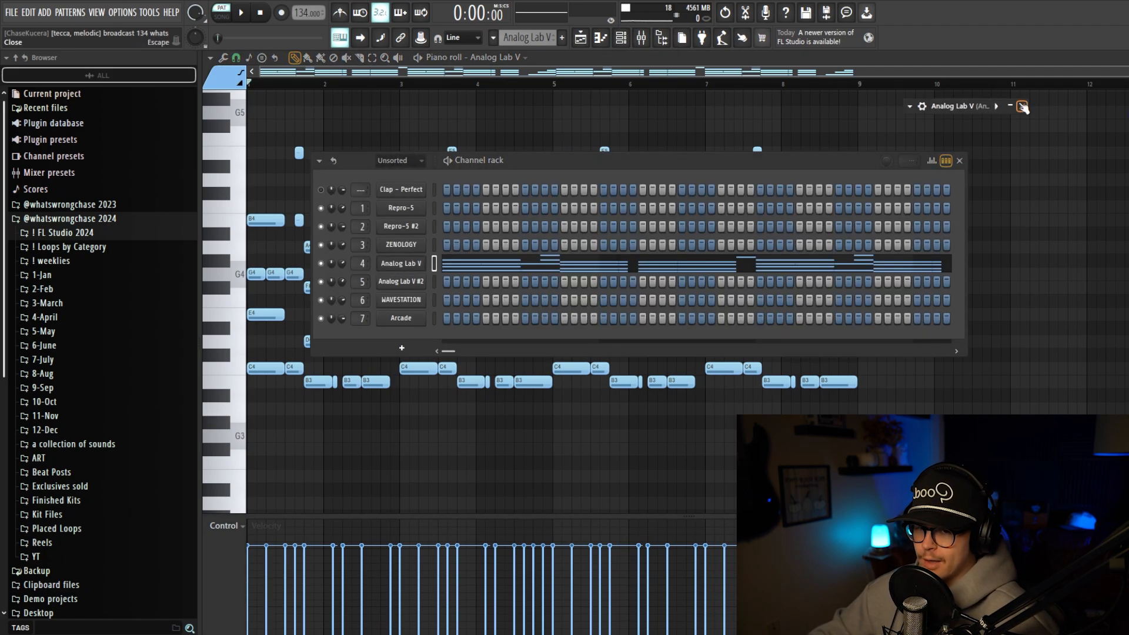
click(1024, 106)
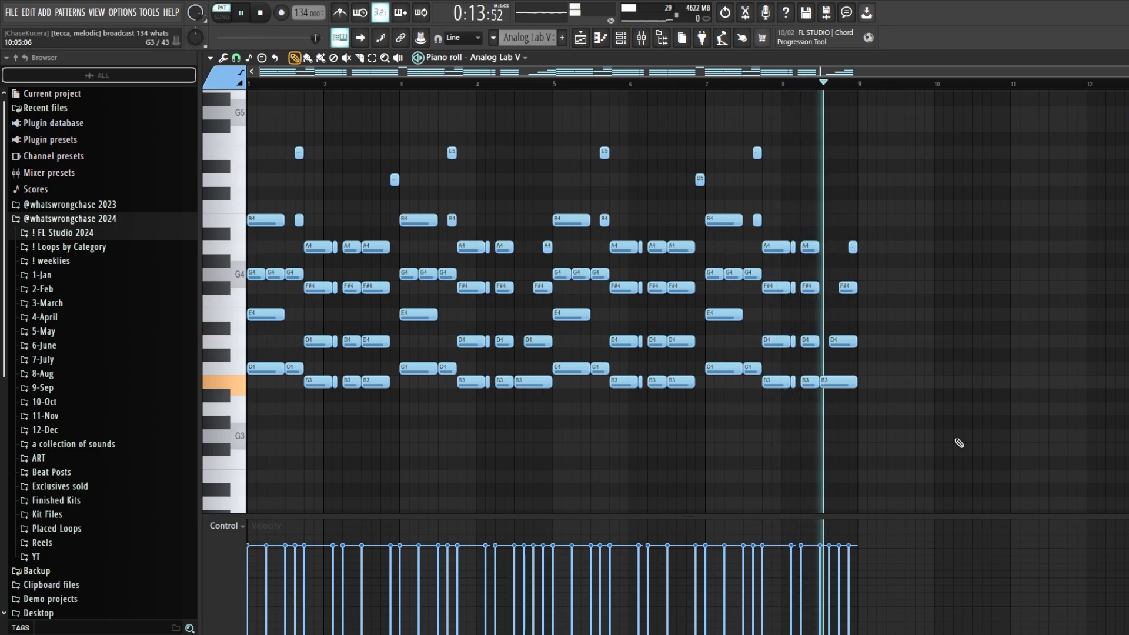
key(space)
key(F9)
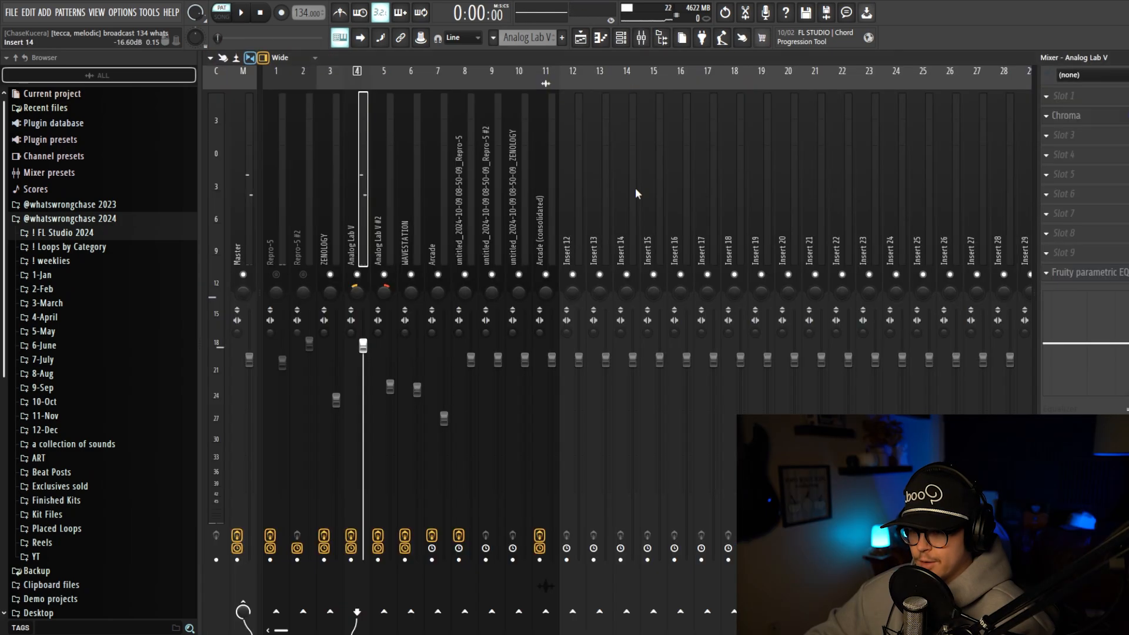
click(581, 38)
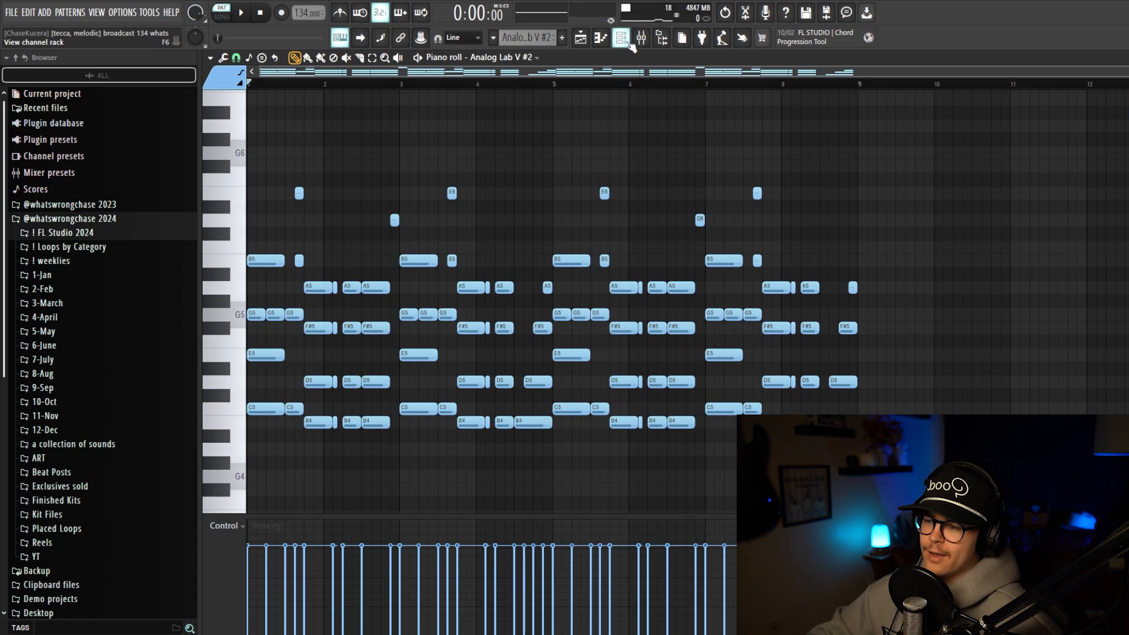
Step: Show the Analog Lab V #2 channel's synth preset, close it, and play the channel's pattern in the piano roll
click(628, 42)
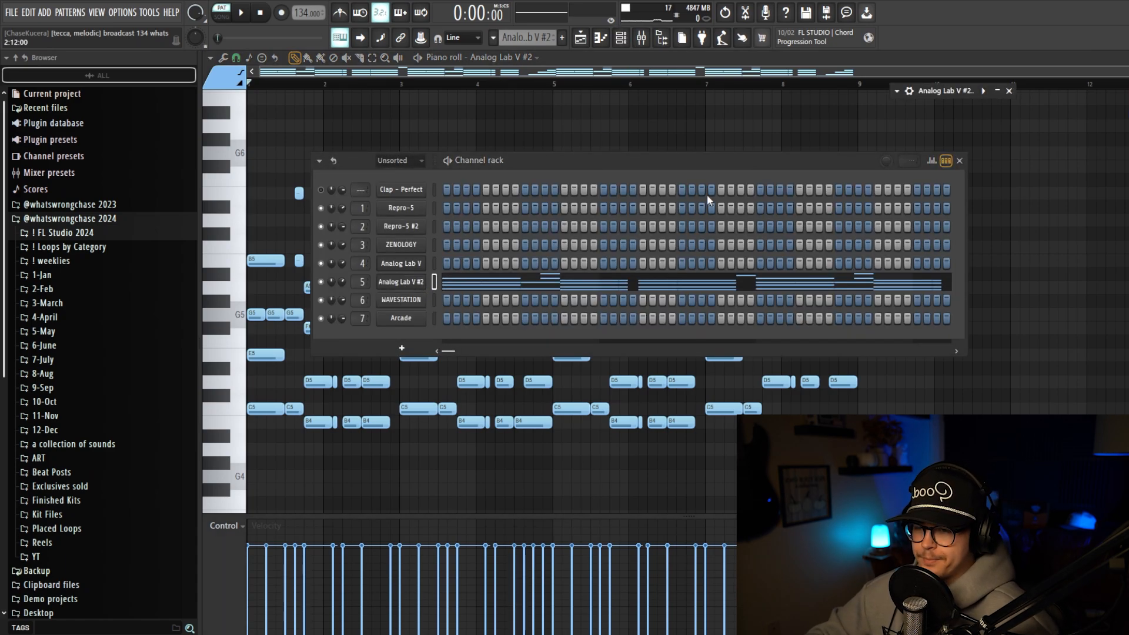
click(996, 92)
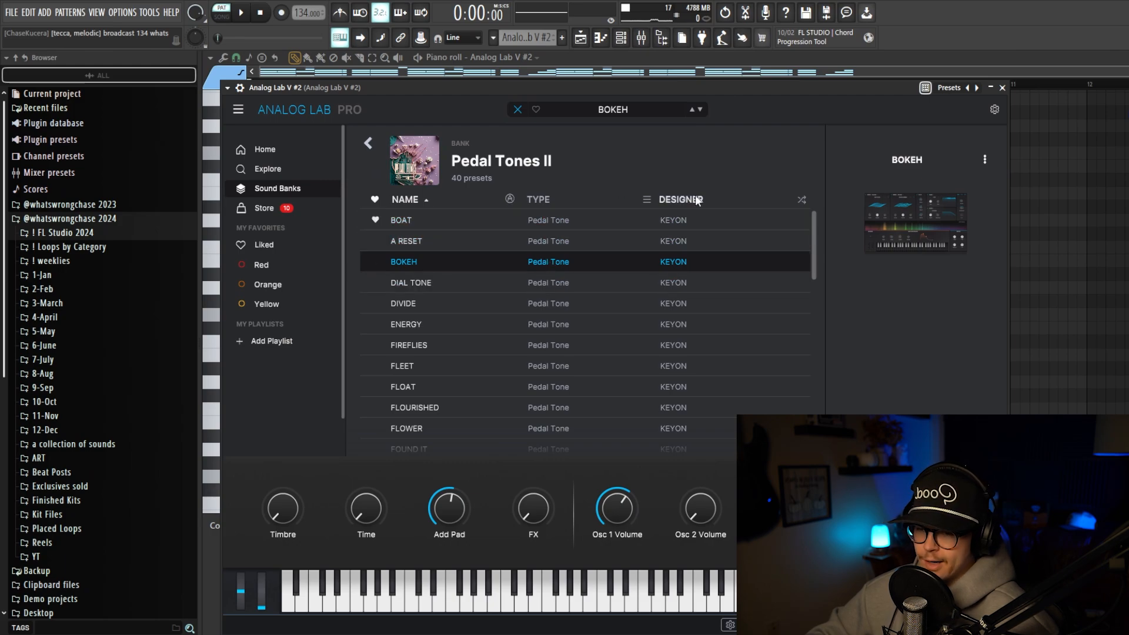
click(1002, 88)
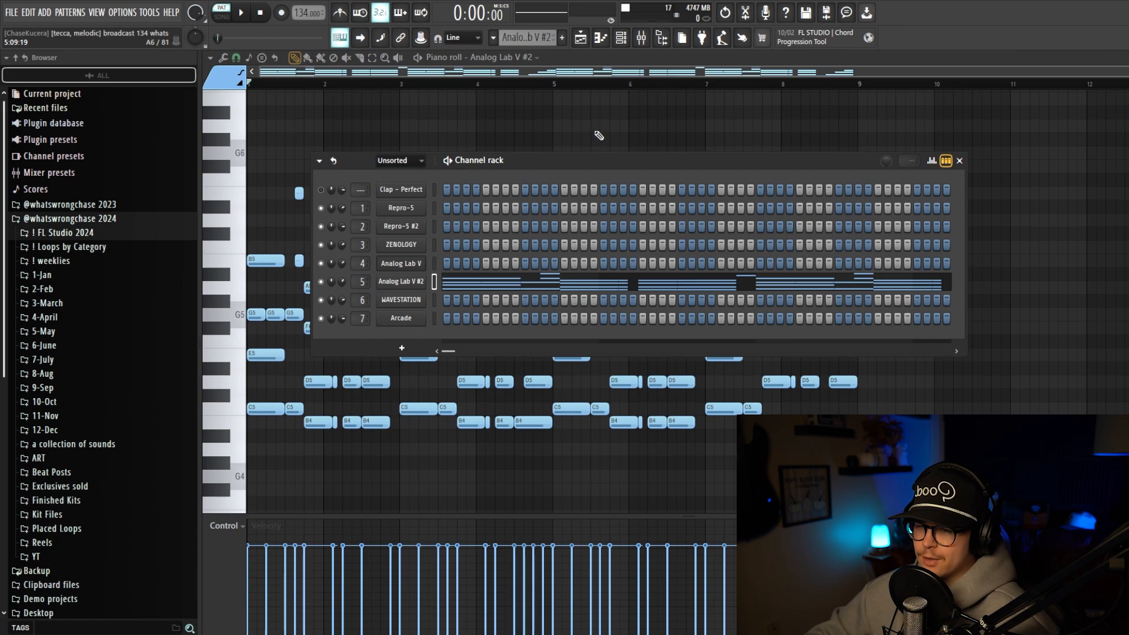
click(511, 285)
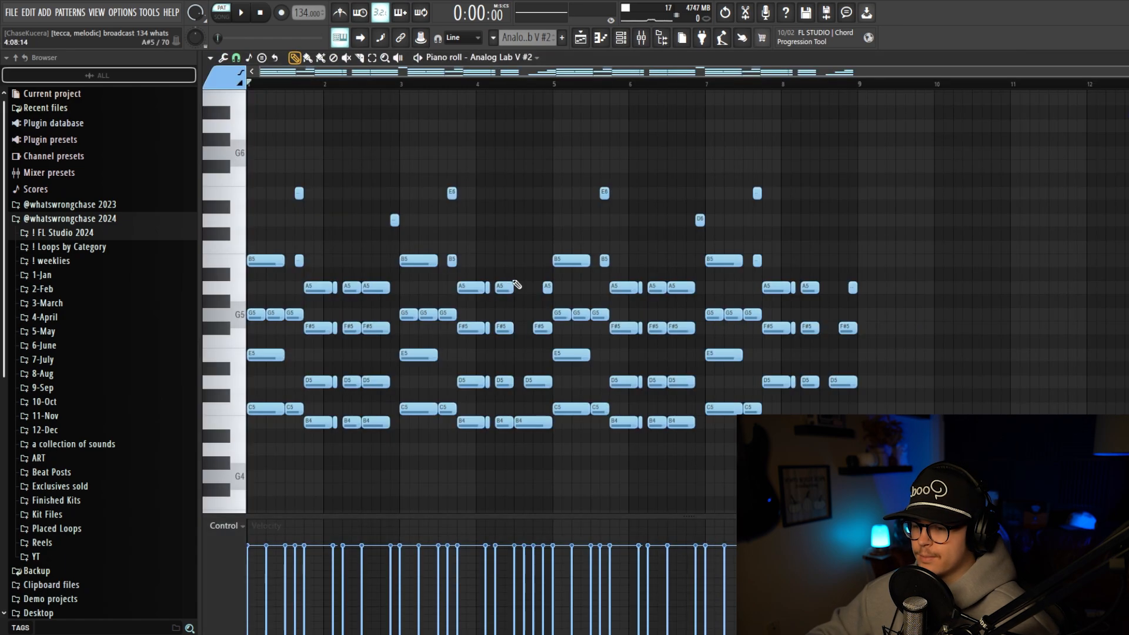
scroll(900, 302, down, 2)
key(space)
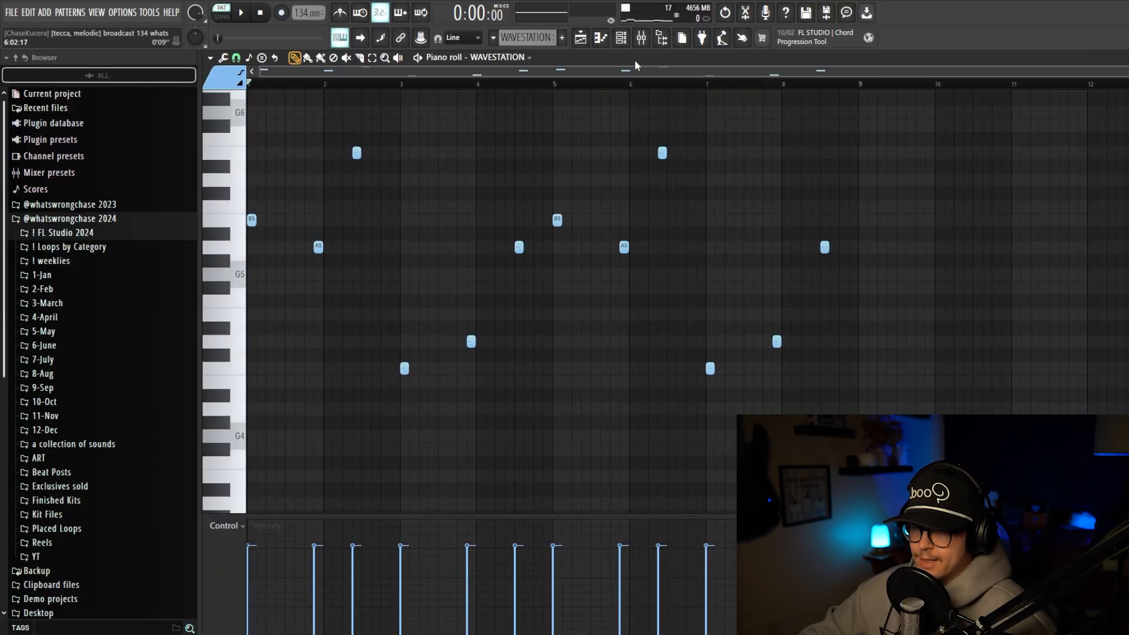
Step: Show the WAVESTATION channel's synth preset, and review and play its notes in the piano roll
key(F6)
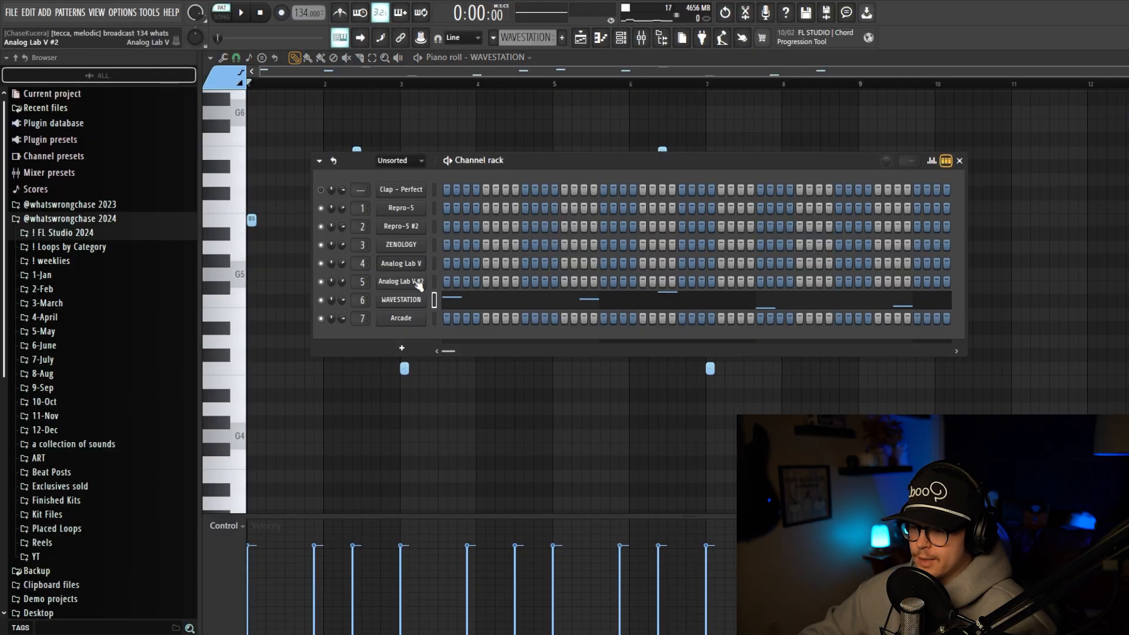
click(412, 299)
drag(572, 152, 582, 152)
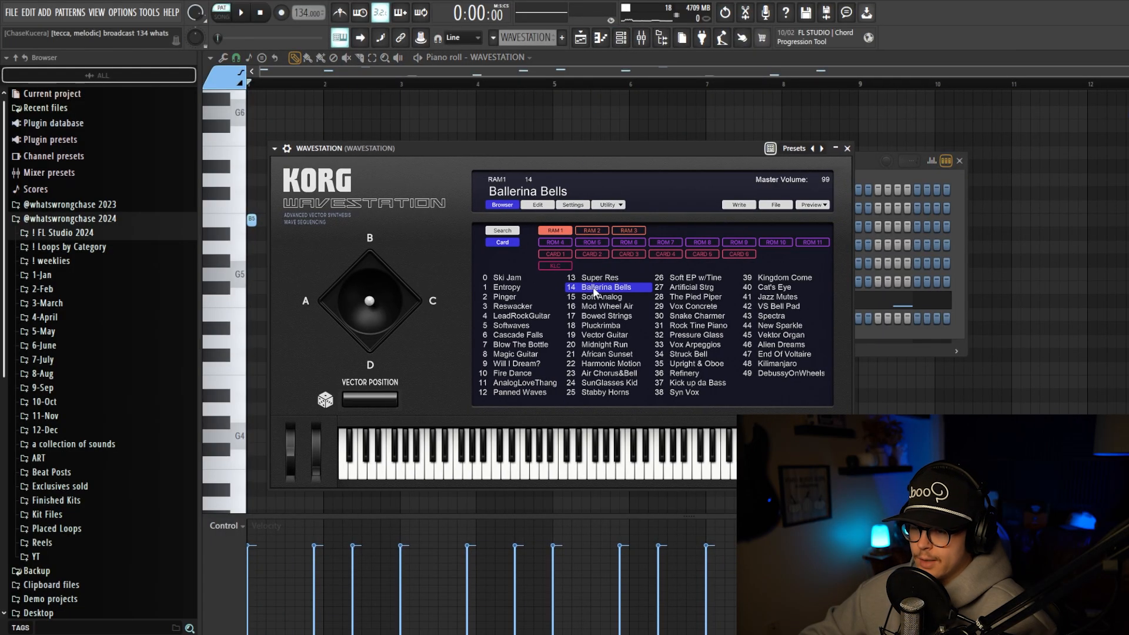
click(847, 148)
key(F6)
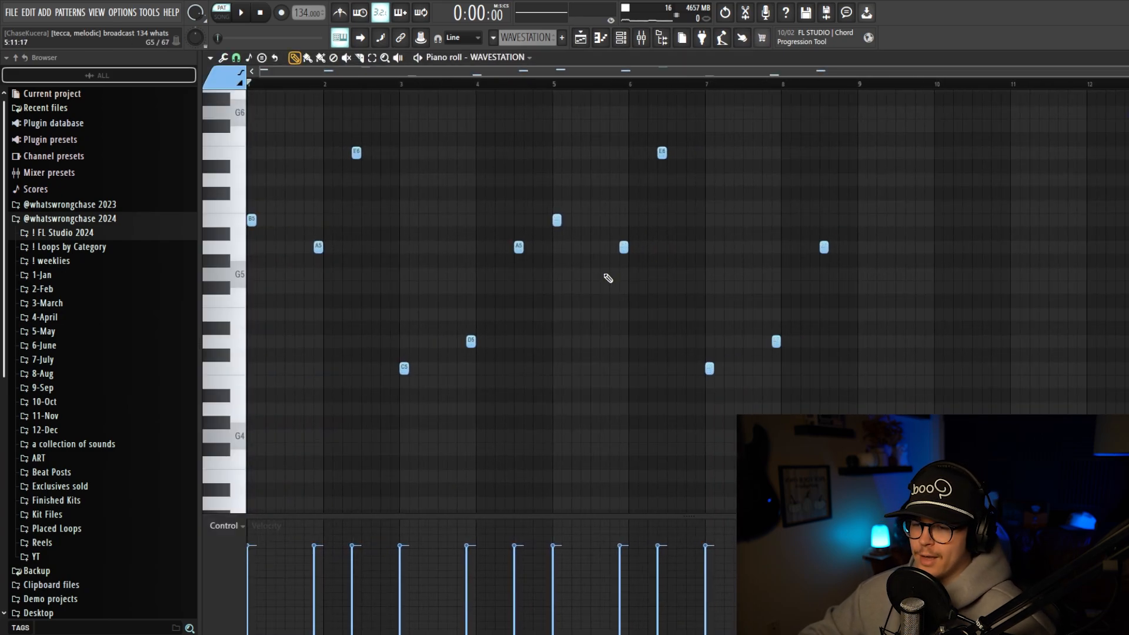
scroll(608, 278, up, 3)
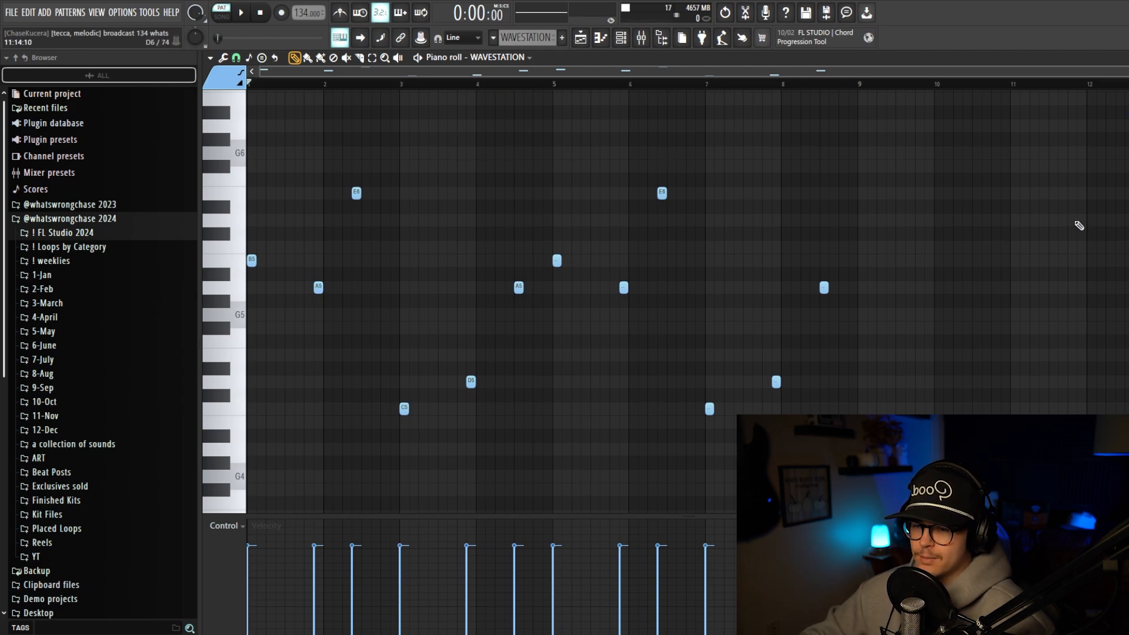
key(space)
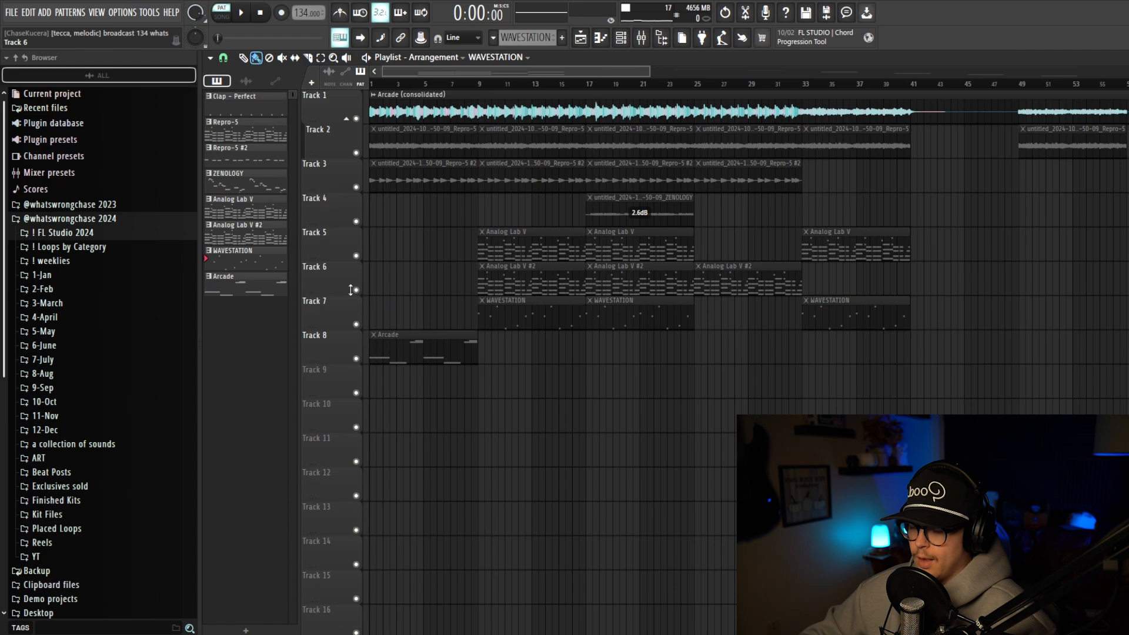
Step: Open the Arcade pattern from the playlist to review its notes, and show the Arcade instrument's loaded kit
scroll(438, 293, down, 2)
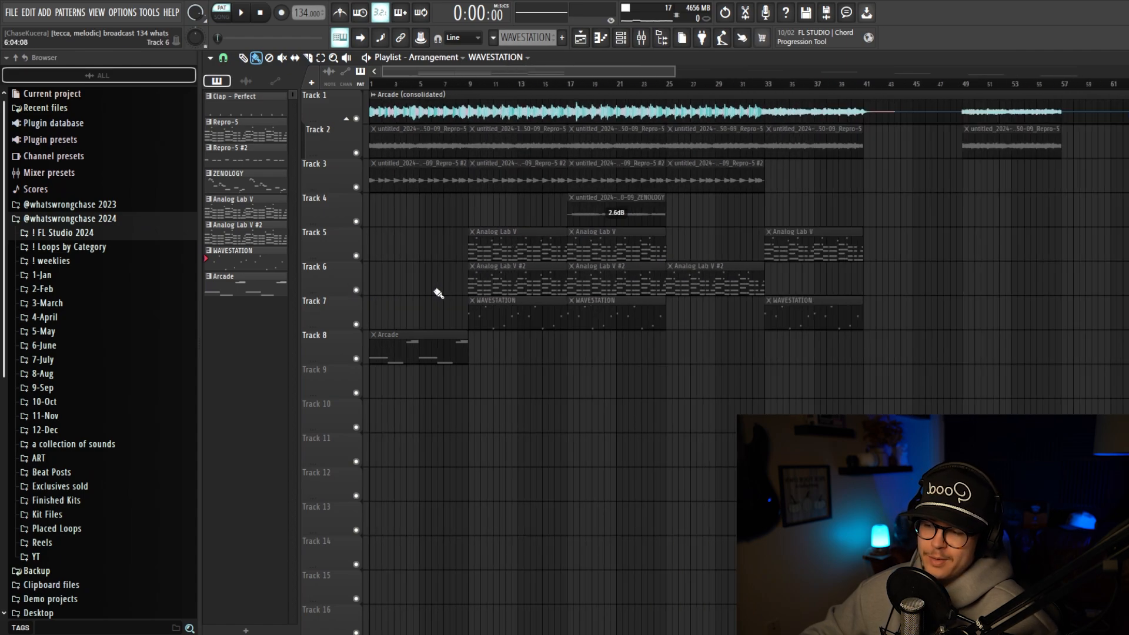
double_click(234, 281)
scroll(565, 237, down, 5)
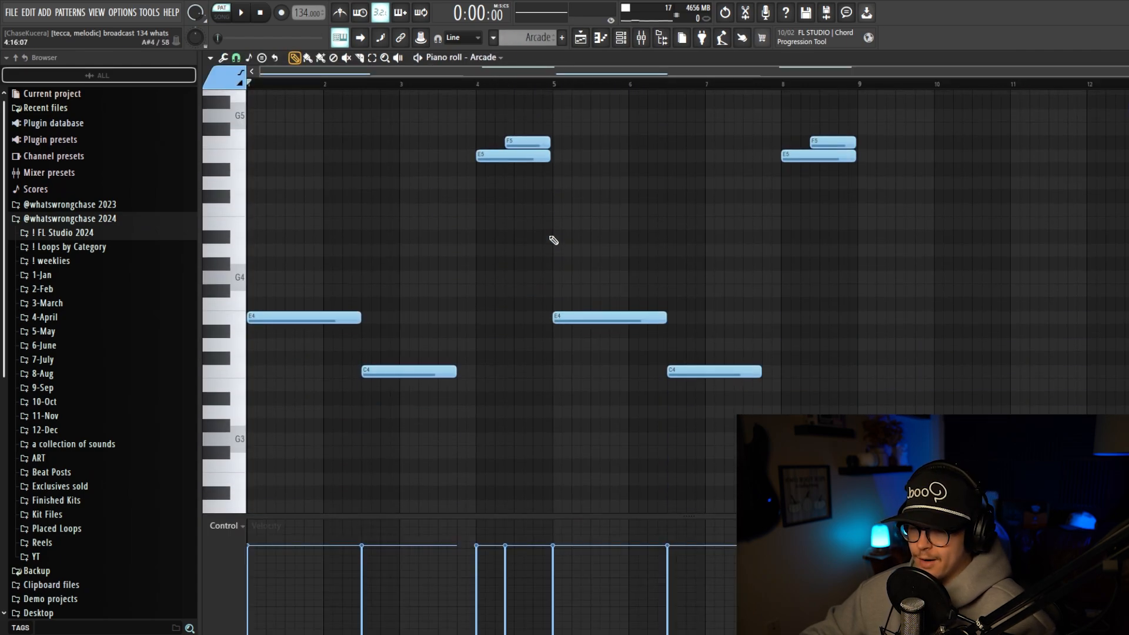
key(F6)
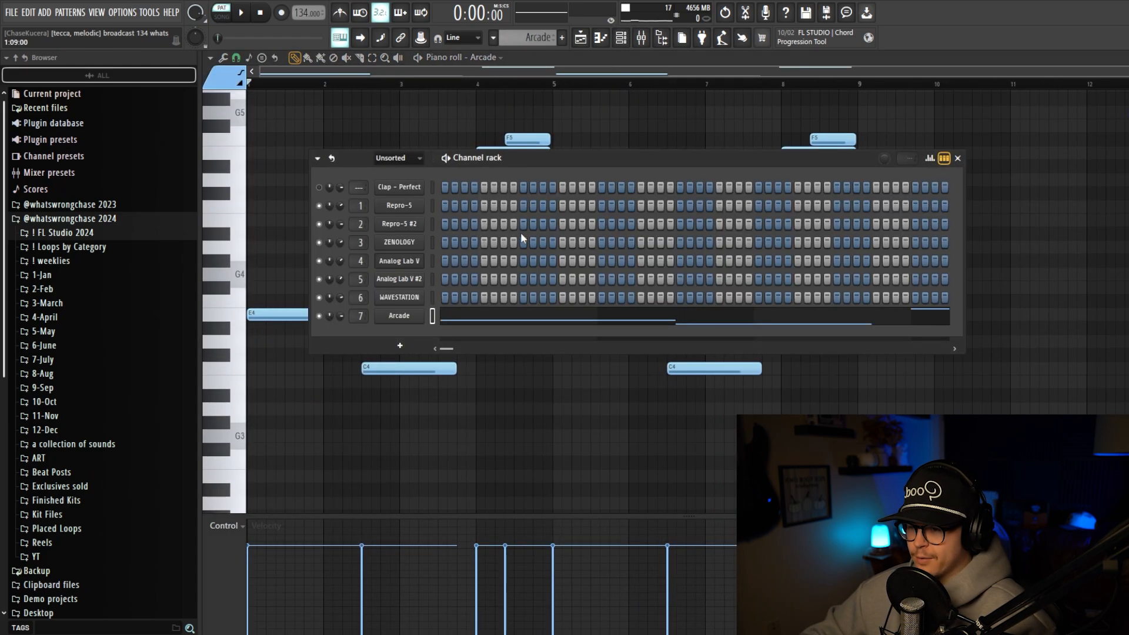
click(400, 317)
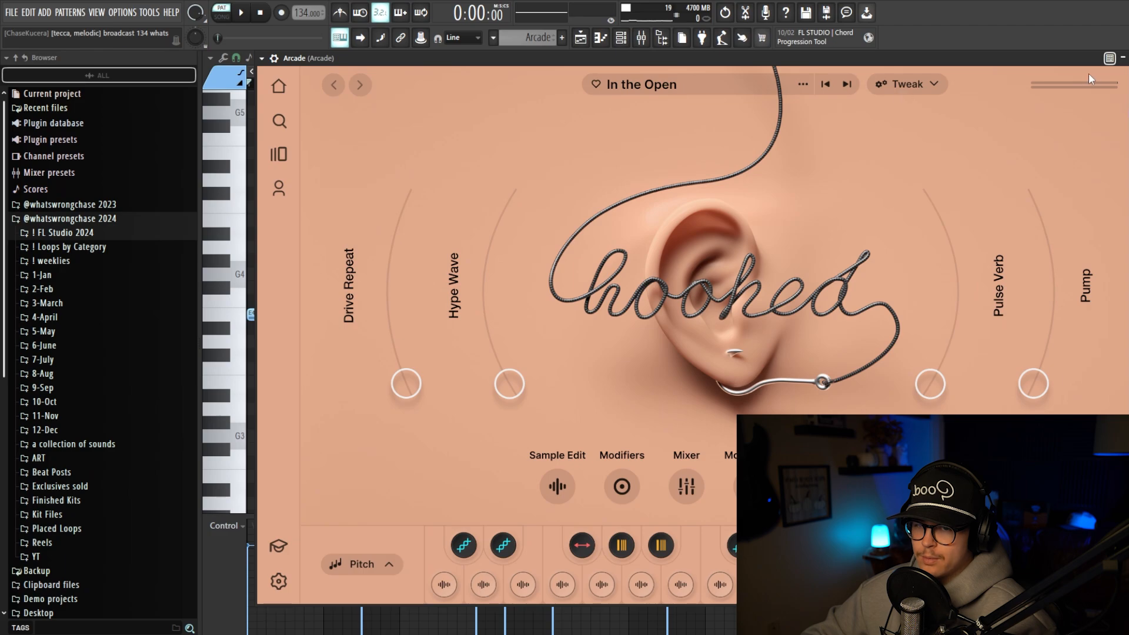
Step: Inspect the Rabbit Tape and Fruity parametric EQ 2 effects on the Arcade mixer track, closing each one
key(F9)
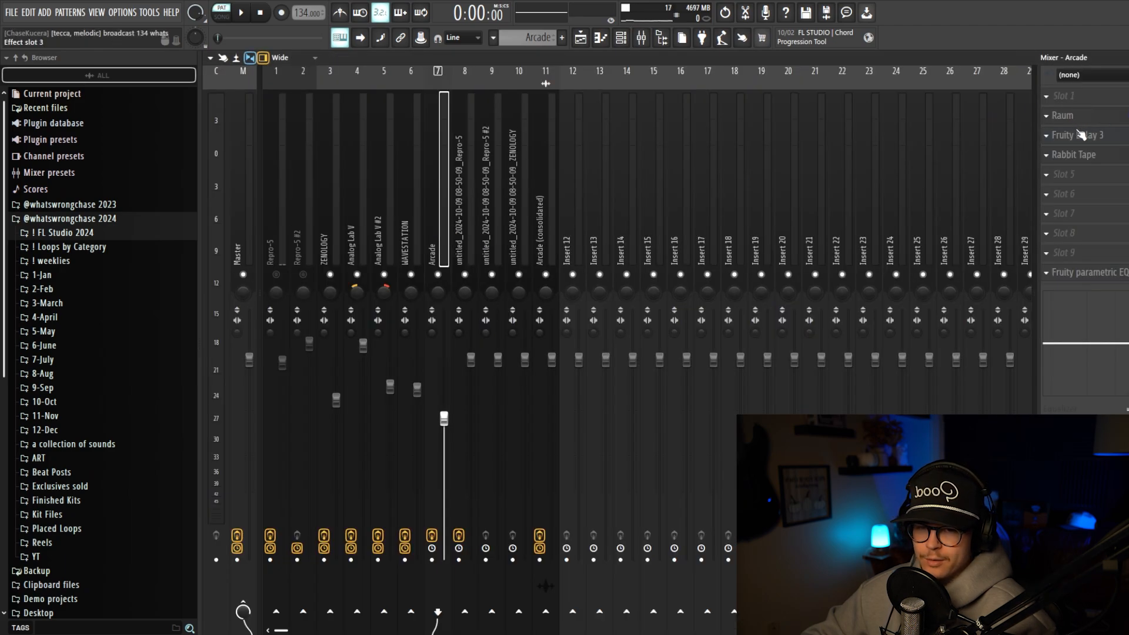
click(1090, 156)
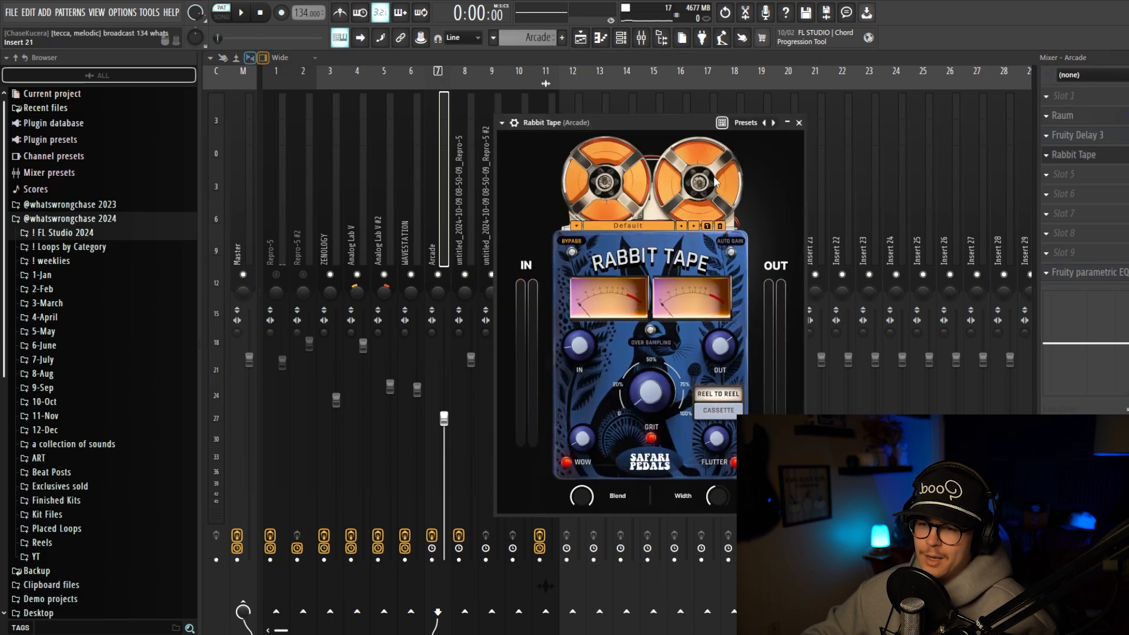
drag(654, 122, 641, 122)
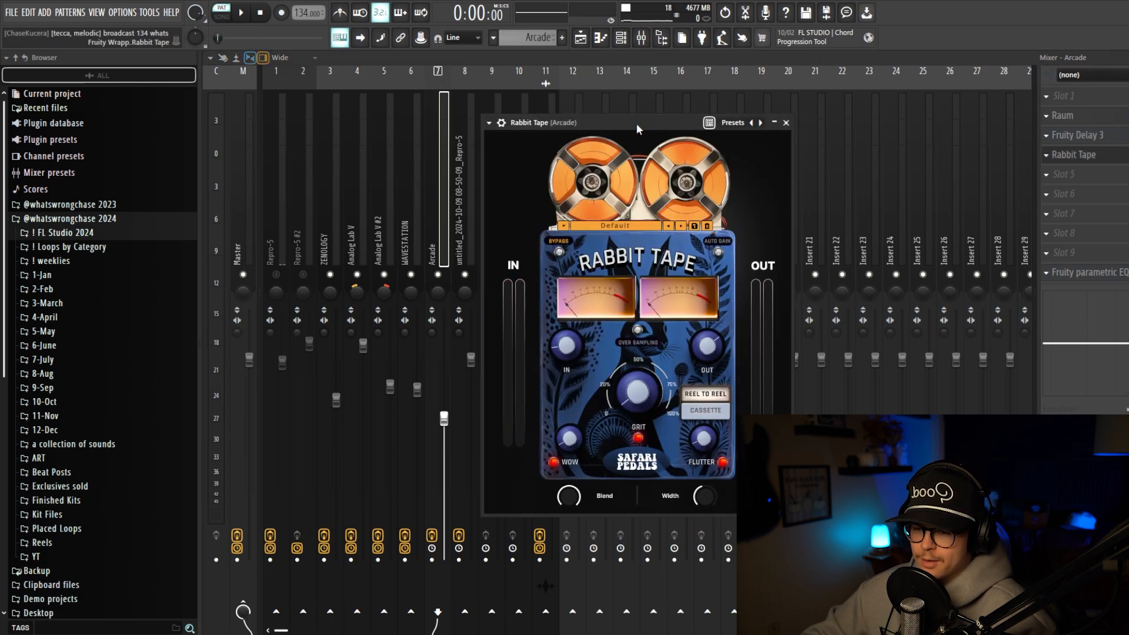
click(786, 123)
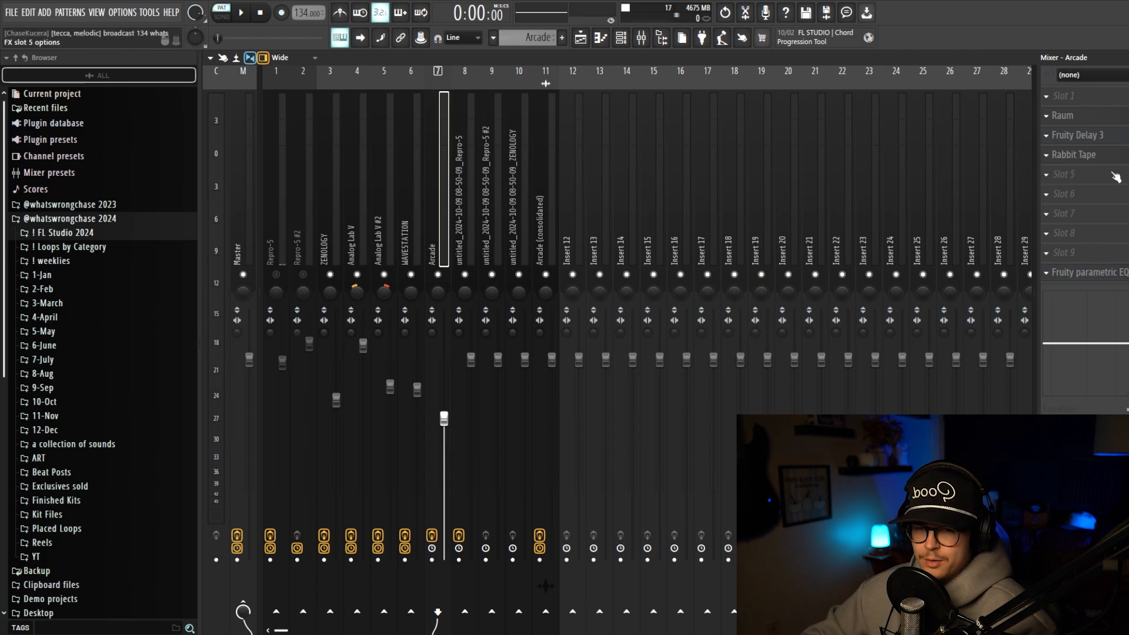
click(1098, 273)
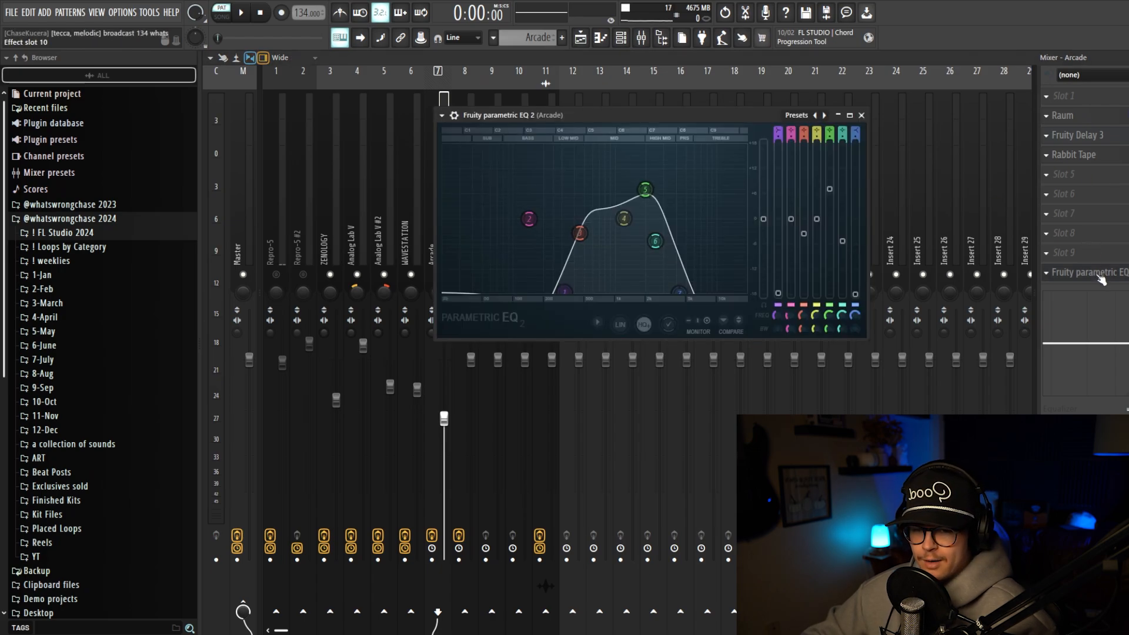
click(792, 119)
click(695, 115)
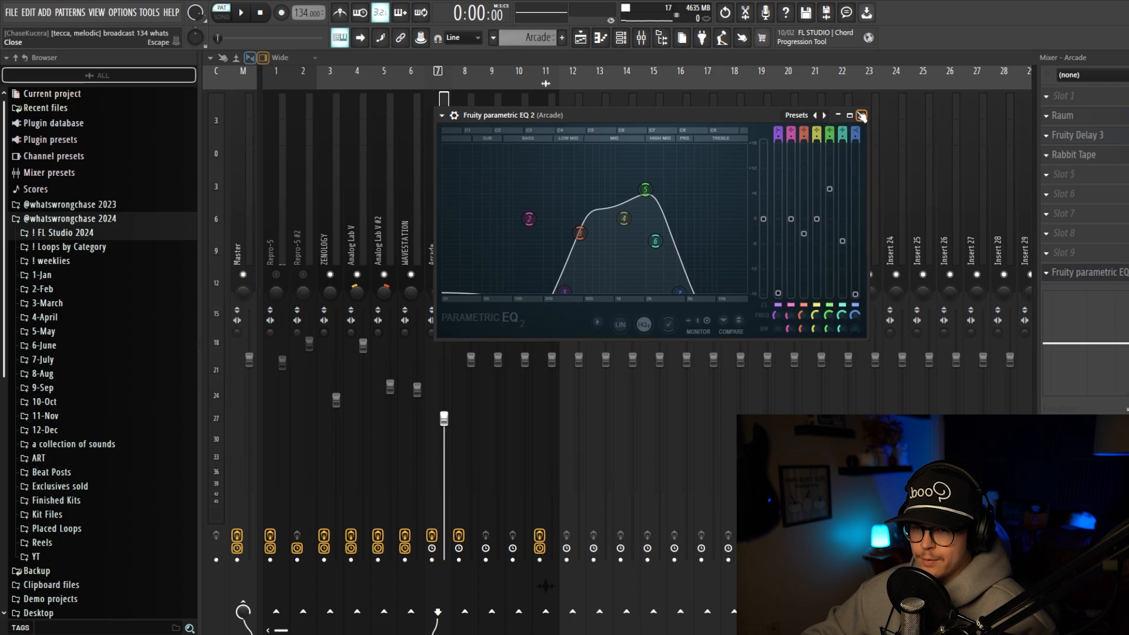
click(862, 116)
Step: Reopen the Arcade pattern from the playlist, listen to it, and return to the arrangement
click(580, 40)
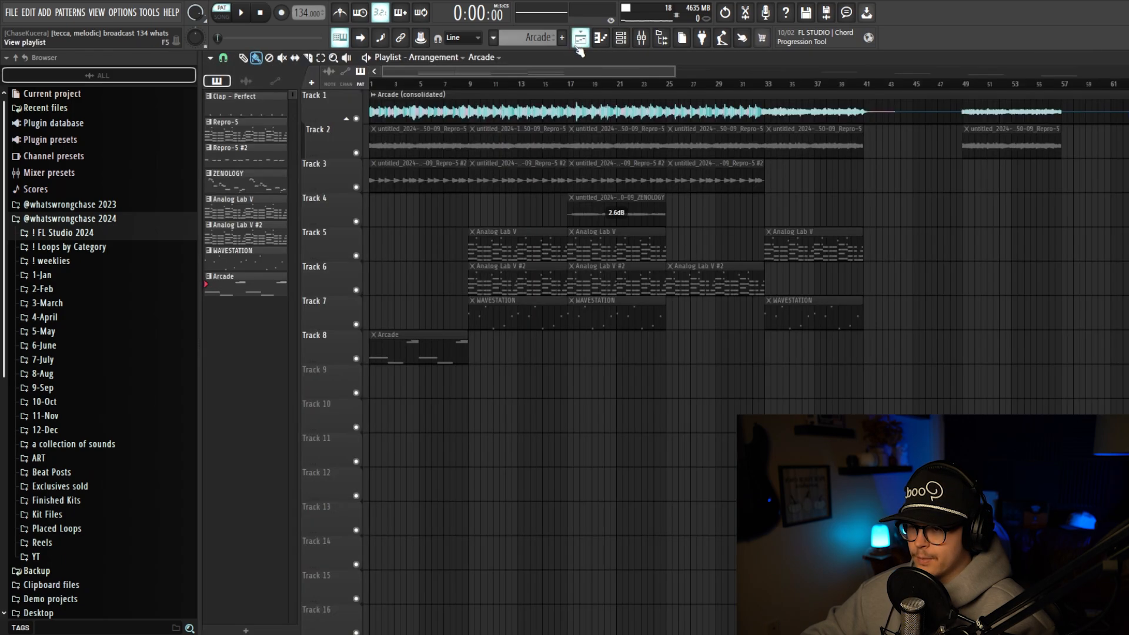
double_click(461, 349)
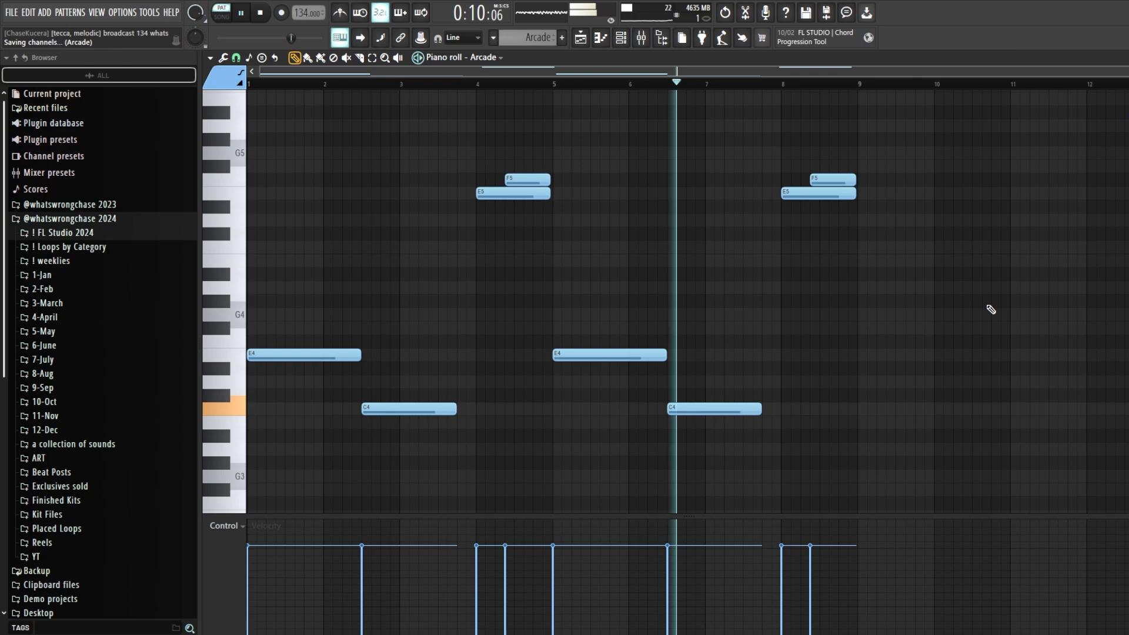
key(space)
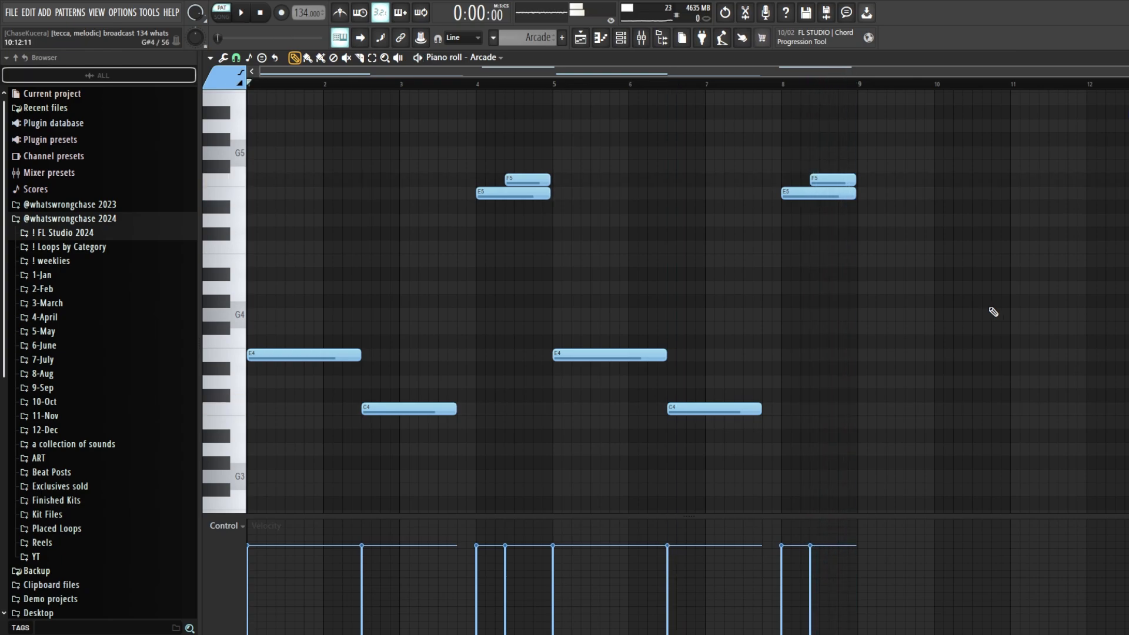
click(580, 38)
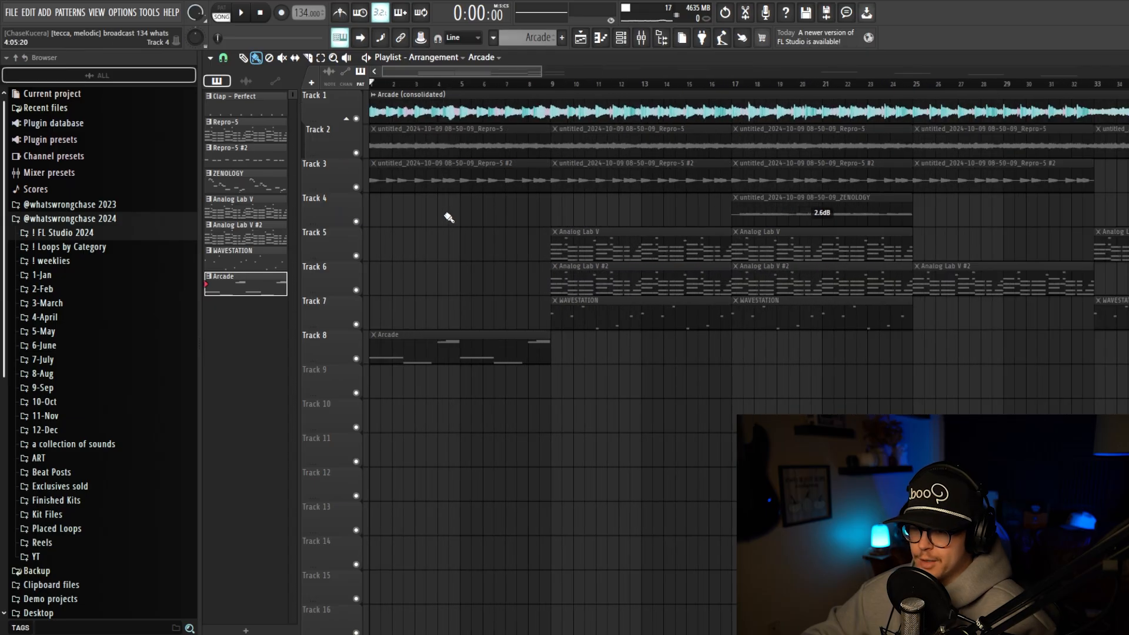
Step: Highlight the opening Repro-5, Repro-5 #2 and Arcade clips in bars 1 to 8, and mark out the section that follows
scroll(449, 217, down, 2)
drag(469, 397, 363, 153)
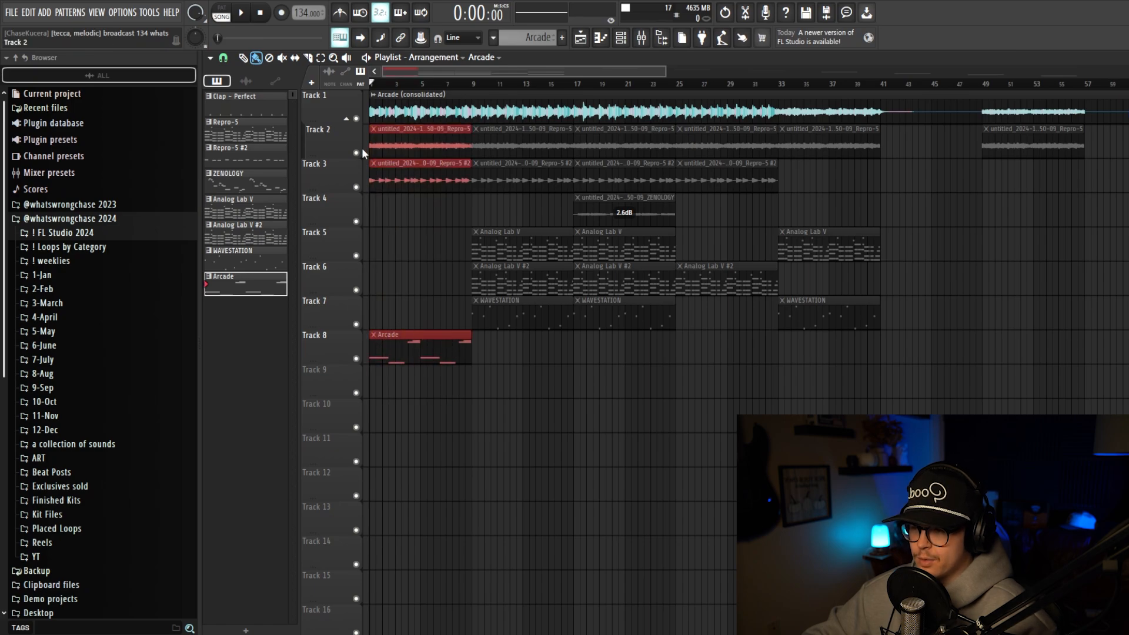
click(401, 255)
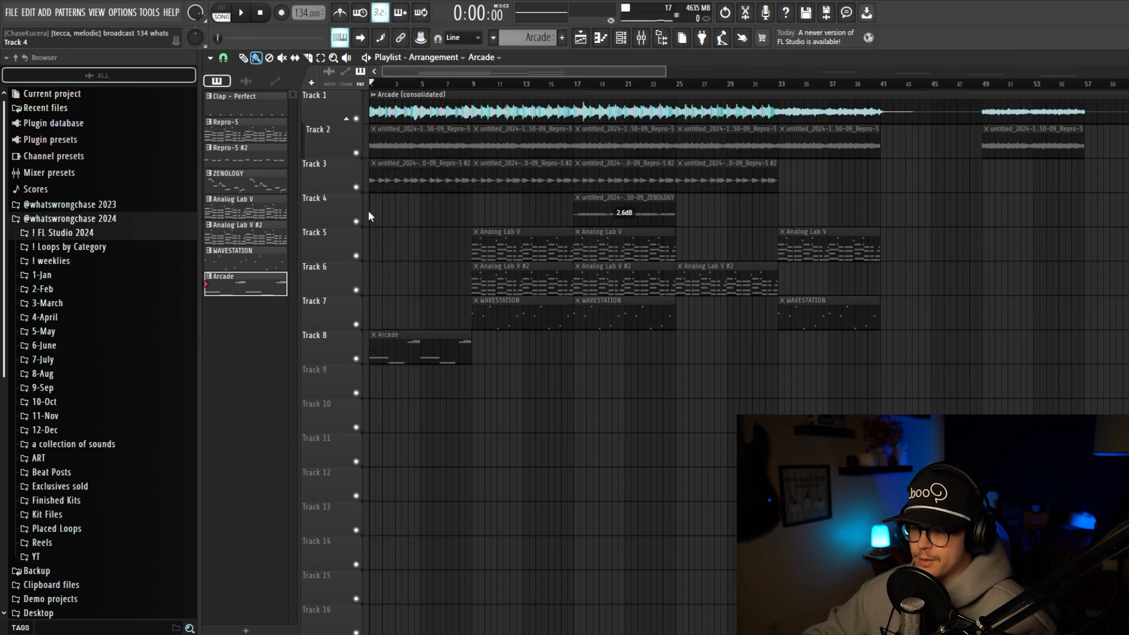
scroll(416, 212, up, 1)
drag(558, 213, 528, 366)
ctrl+click(532, 366)
scroll(546, 366, up, 2)
scroll(555, 364, down, 2)
Step: Mark out the remaining sections up to bar 41 with temporary clip selections, and look over the whole arrangement
drag(678, 357, 538, 139)
ctrl+click(847, 353)
scroll(859, 353, down, 2)
drag(866, 355, 697, 122)
ctrl+click(811, 194)
scroll(811, 195, up, 1)
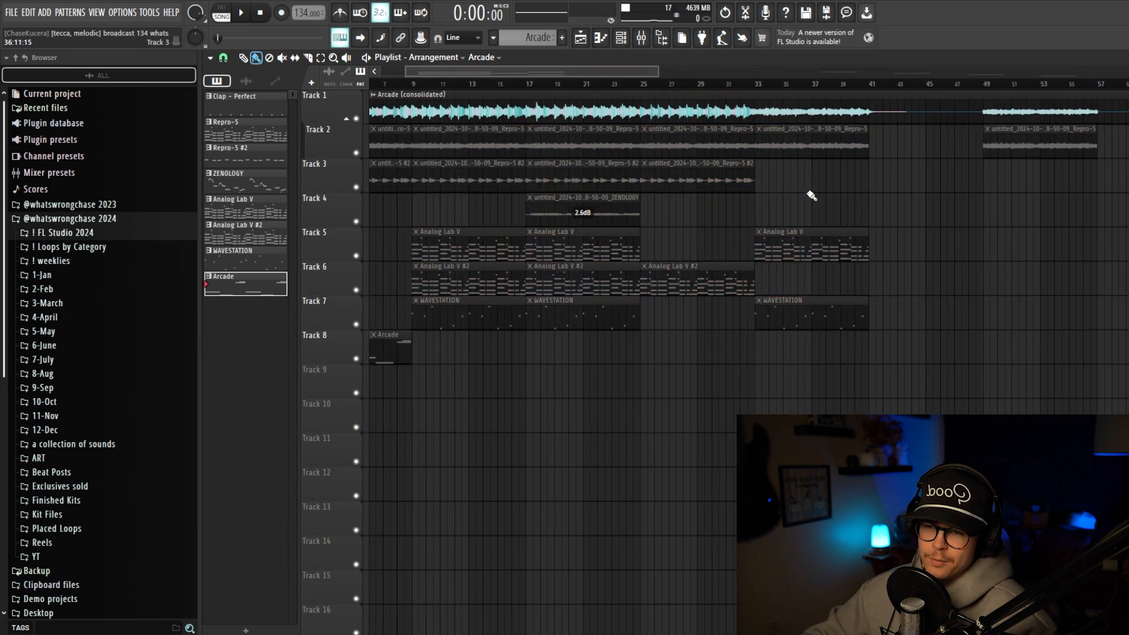
scroll(811, 195, down, 1)
drag(873, 356, 716, 155)
ctrl+click(853, 198)
scroll(855, 198, down, 2)
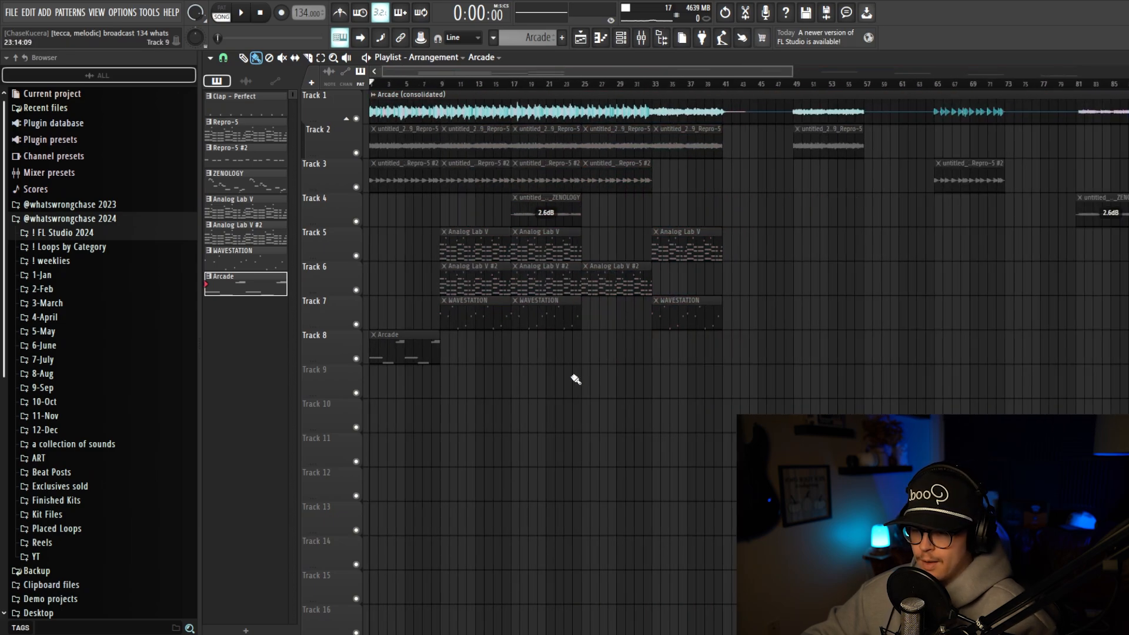
scroll(447, 359, up, 2)
scroll(533, 368, down, 1)
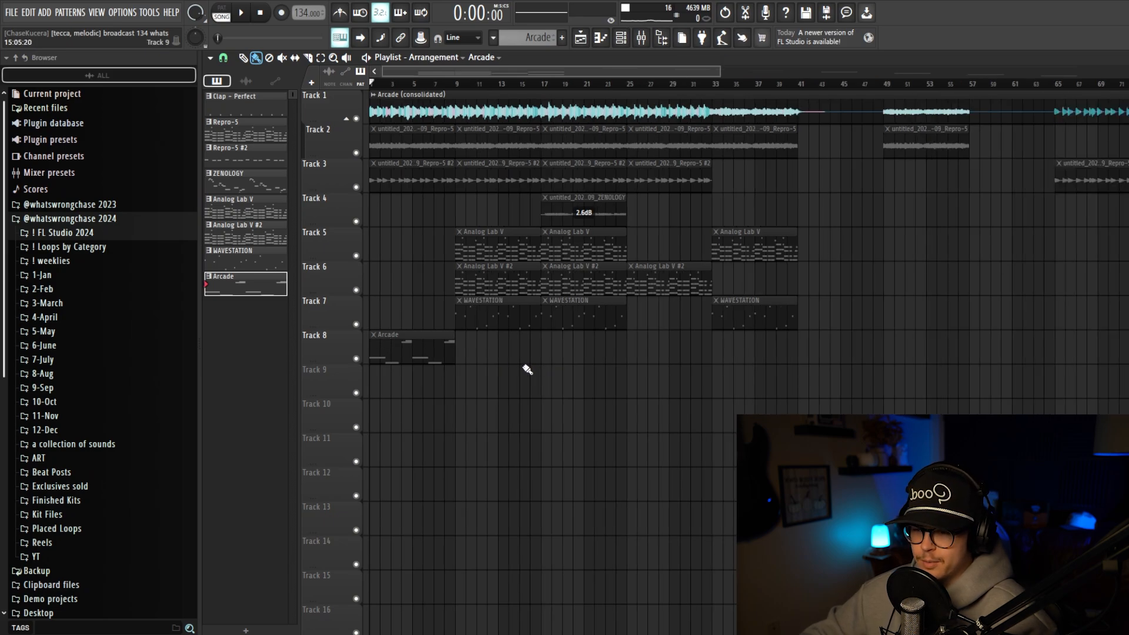
scroll(529, 369, down, 2)
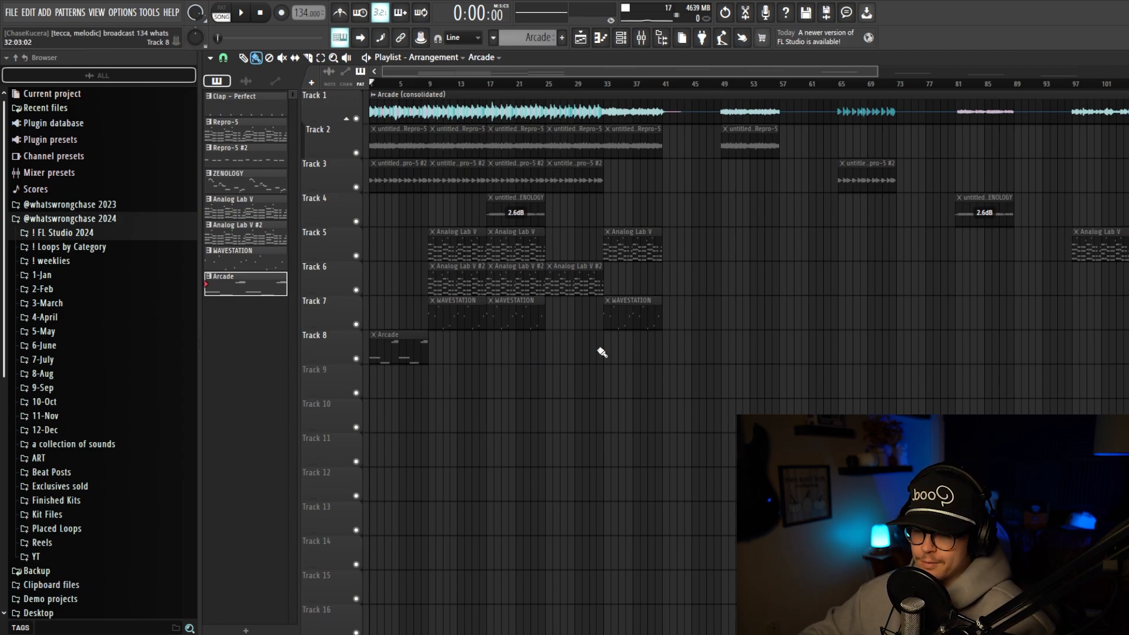
Step: Check the Arcade (consolidated) audio clip's channel settings, close them, and select the Master track in the mixer
scroll(562, 346, up, 3)
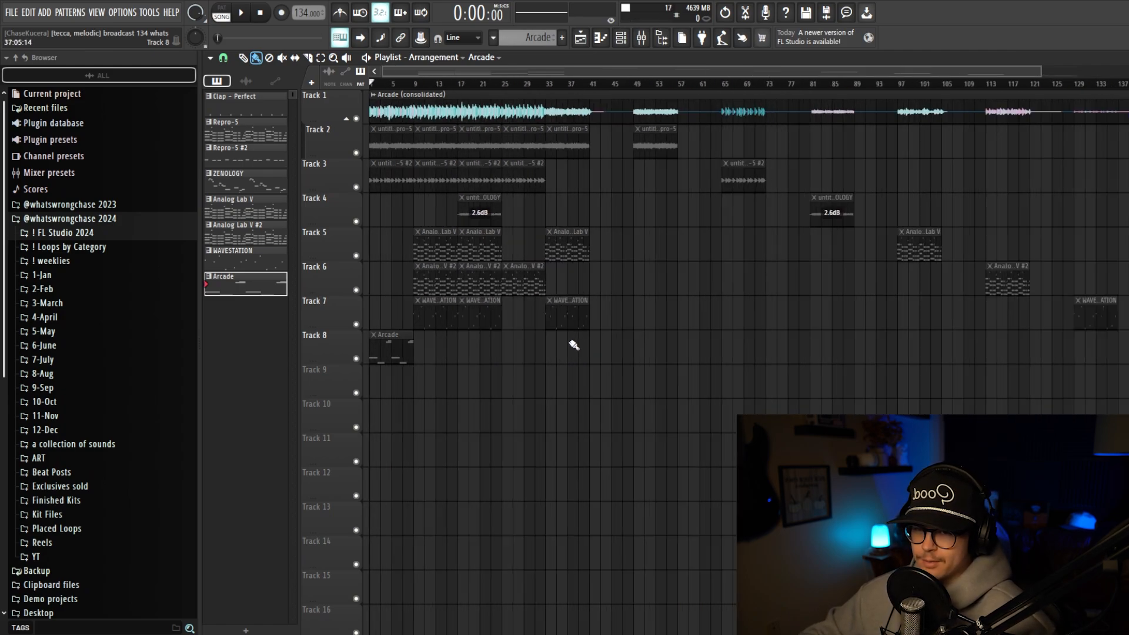
click(523, 114)
double_click(524, 114)
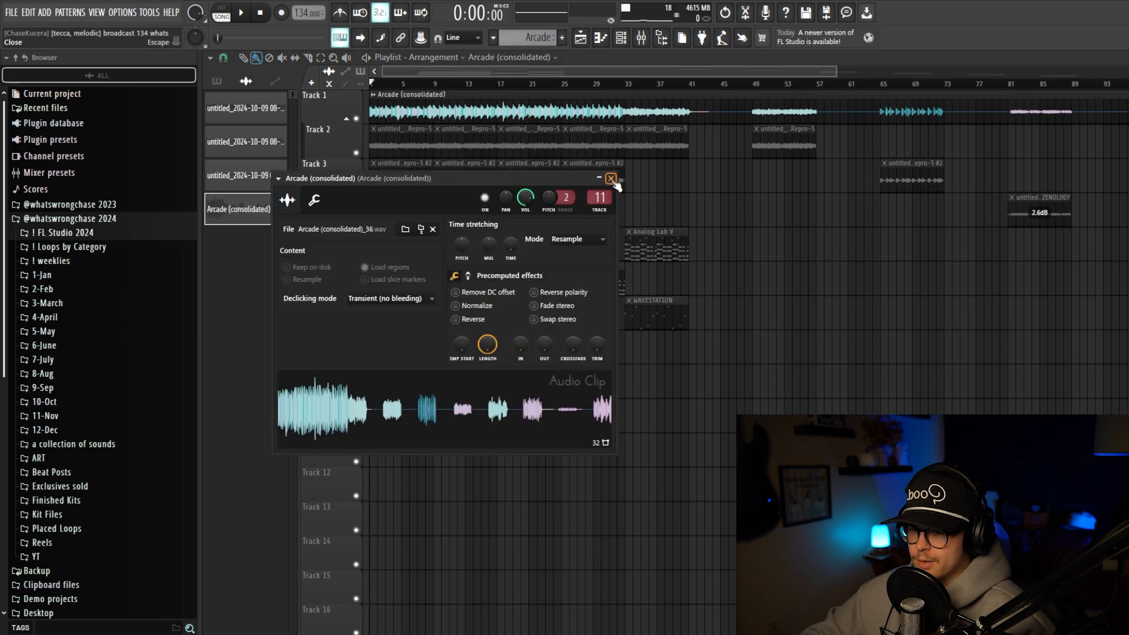
click(612, 180)
key(F9)
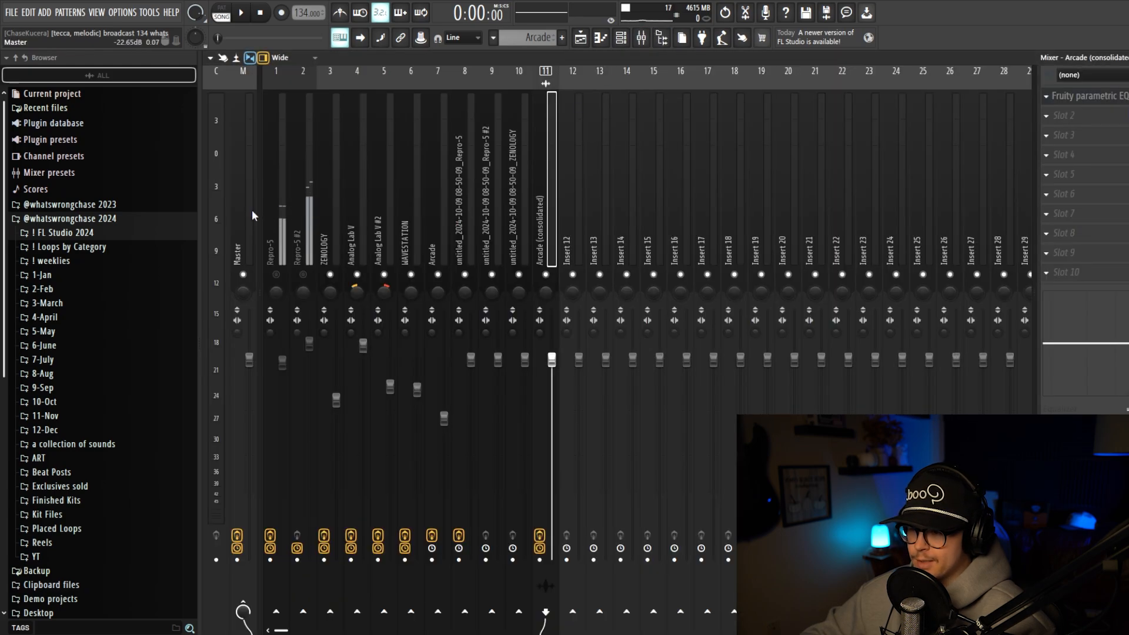
click(254, 216)
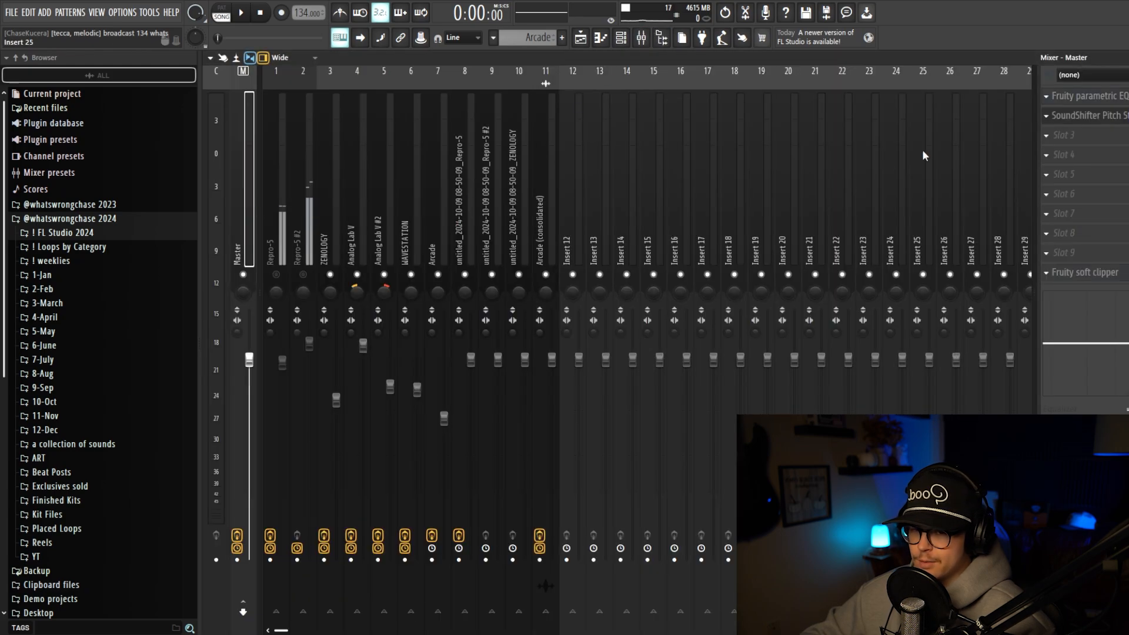
Step: Revisit the Arcade (consolidated) clip's settings from the playlist and open Fruity parametric EQ 2 on its mixer track
click(588, 42)
scroll(486, 214, up, 3)
scroll(492, 210, down, 3)
scroll(577, 205, up, 1)
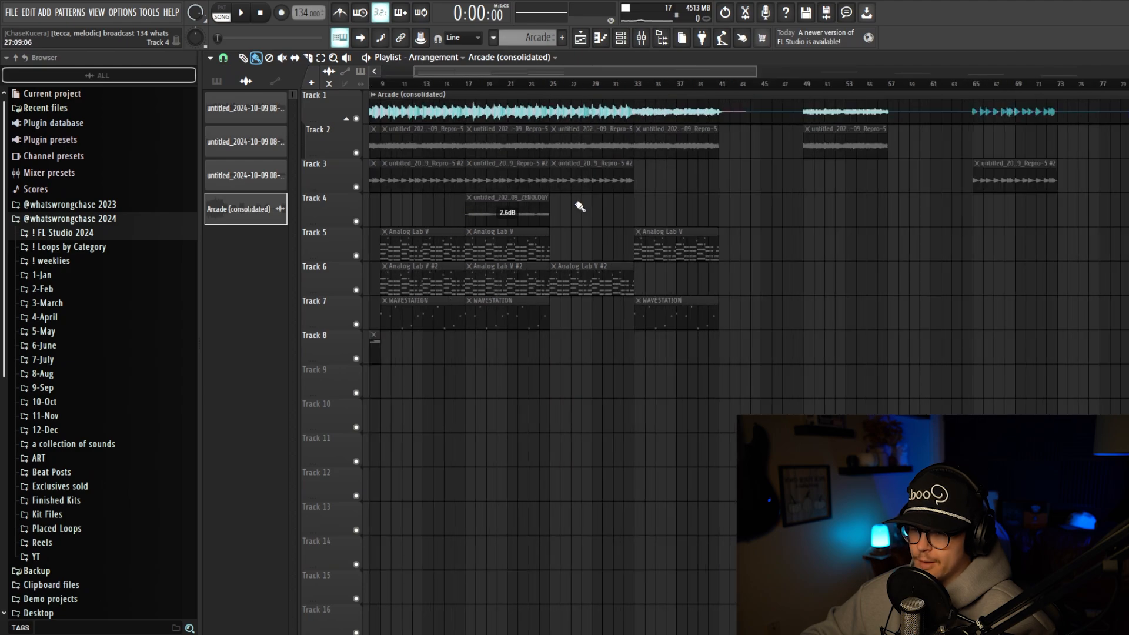
scroll(603, 191, down, 2)
double_click(566, 107)
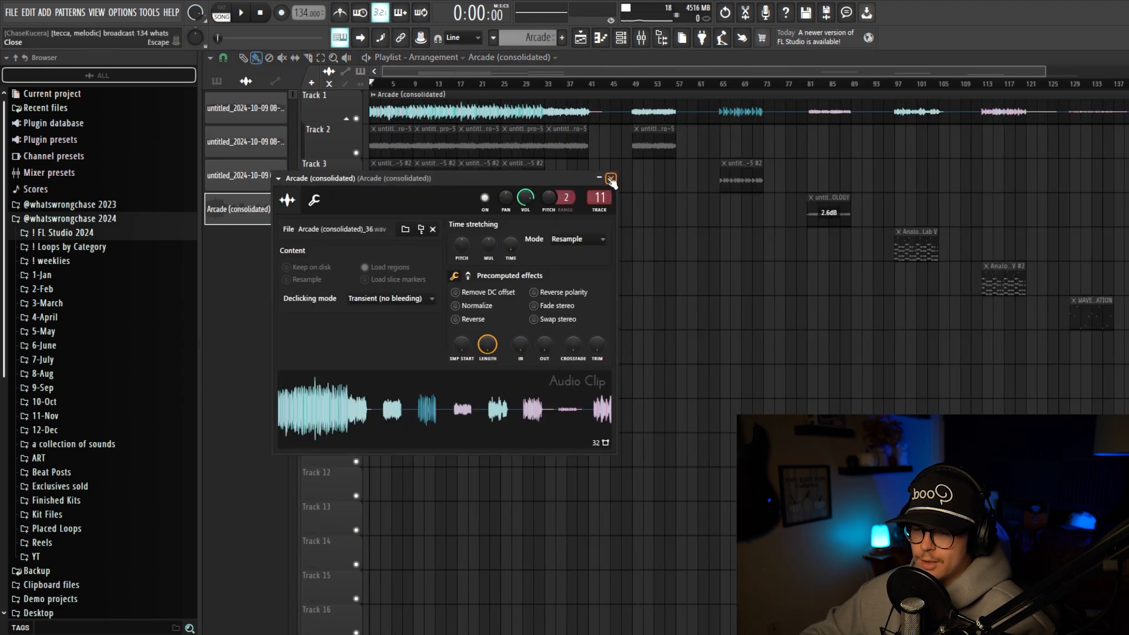
click(611, 178)
click(643, 40)
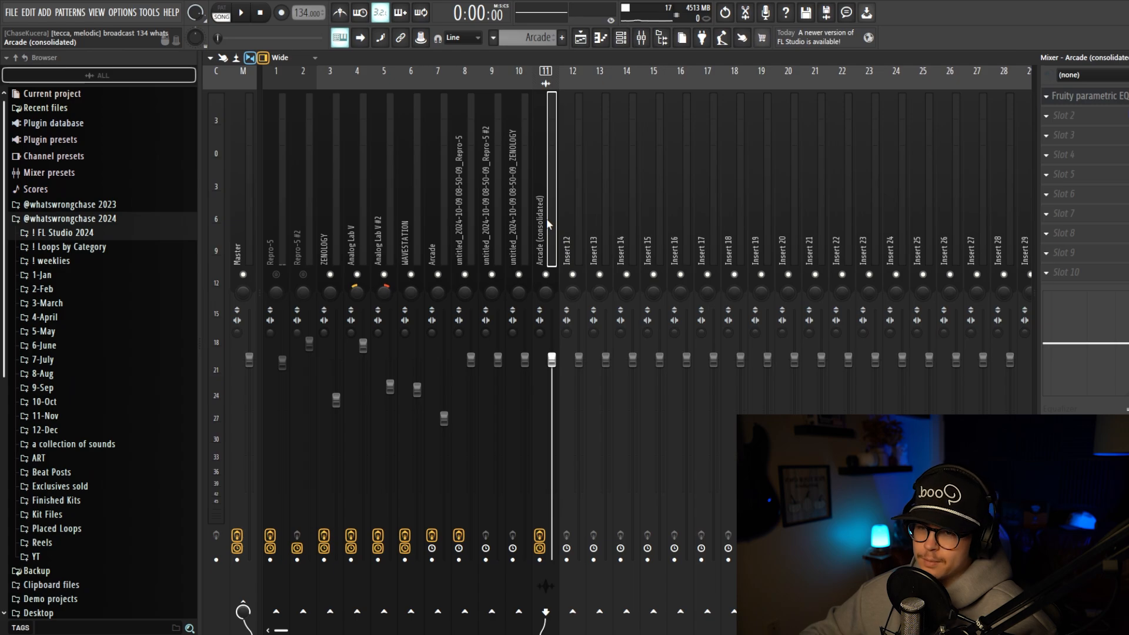
click(1077, 101)
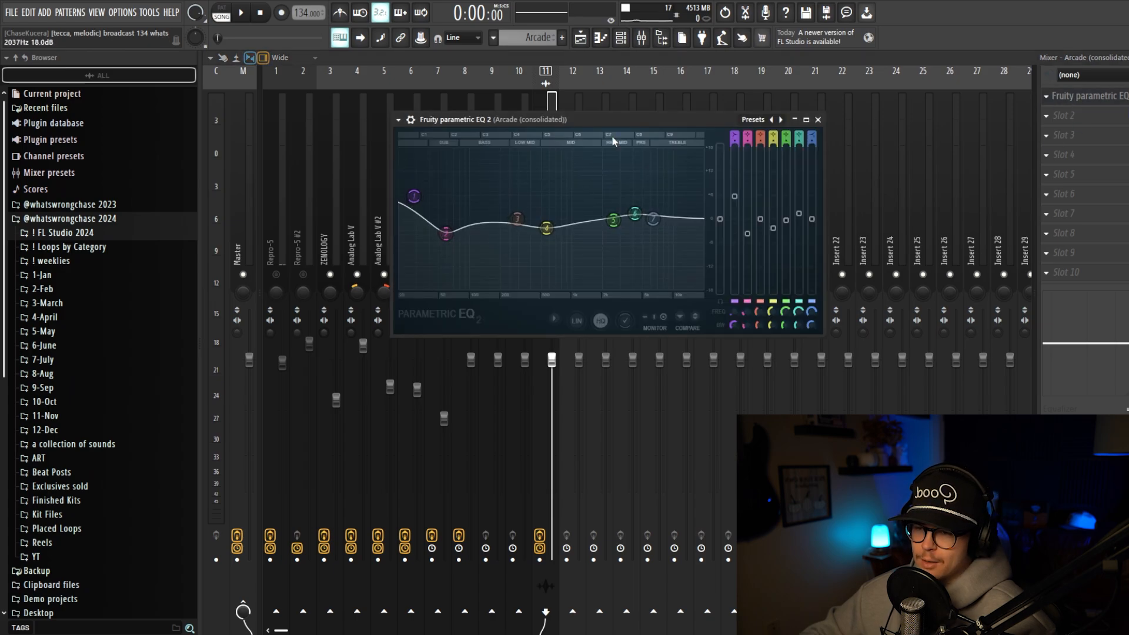